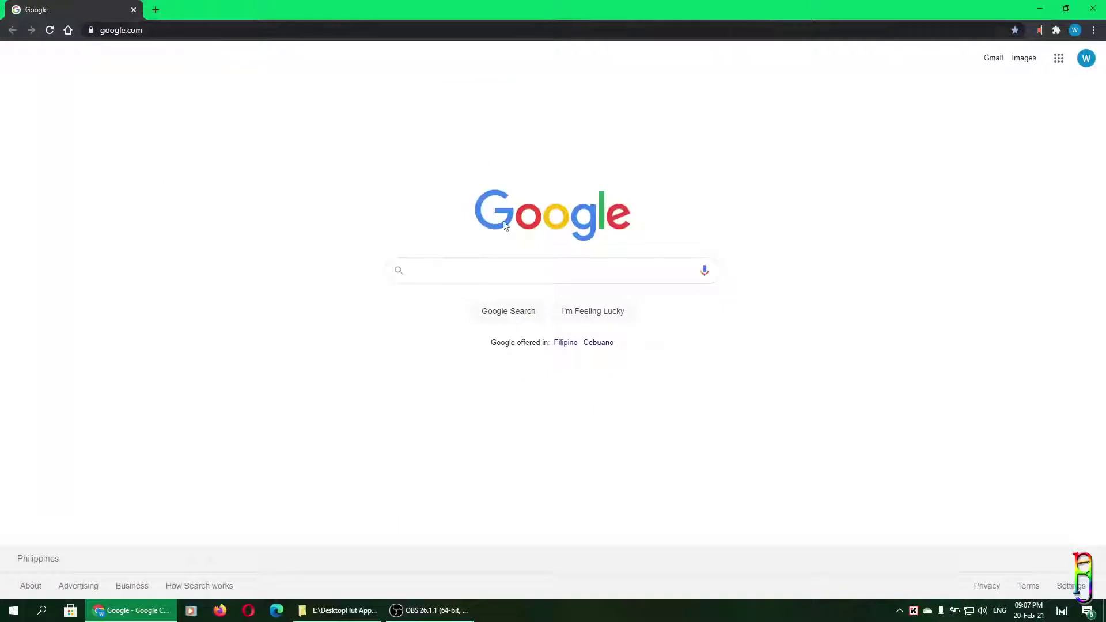
# - Search Google for desktophut and download the DesktopHut Old Version zip
pyautogui.click(466, 261)
pyautogui.write('de')
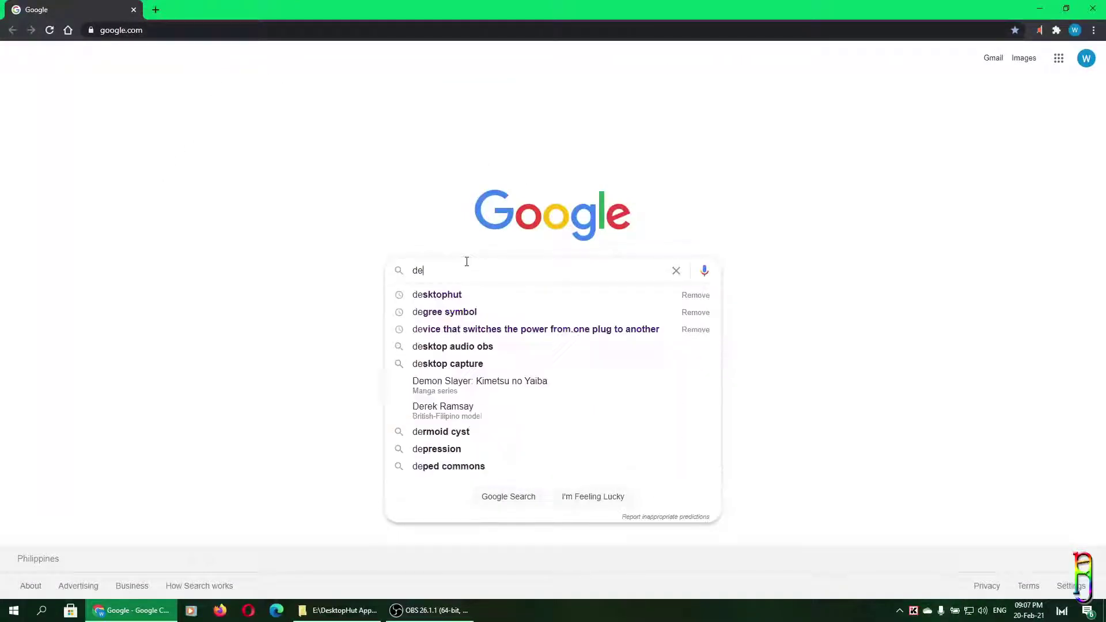
pyautogui.write('sktophut')
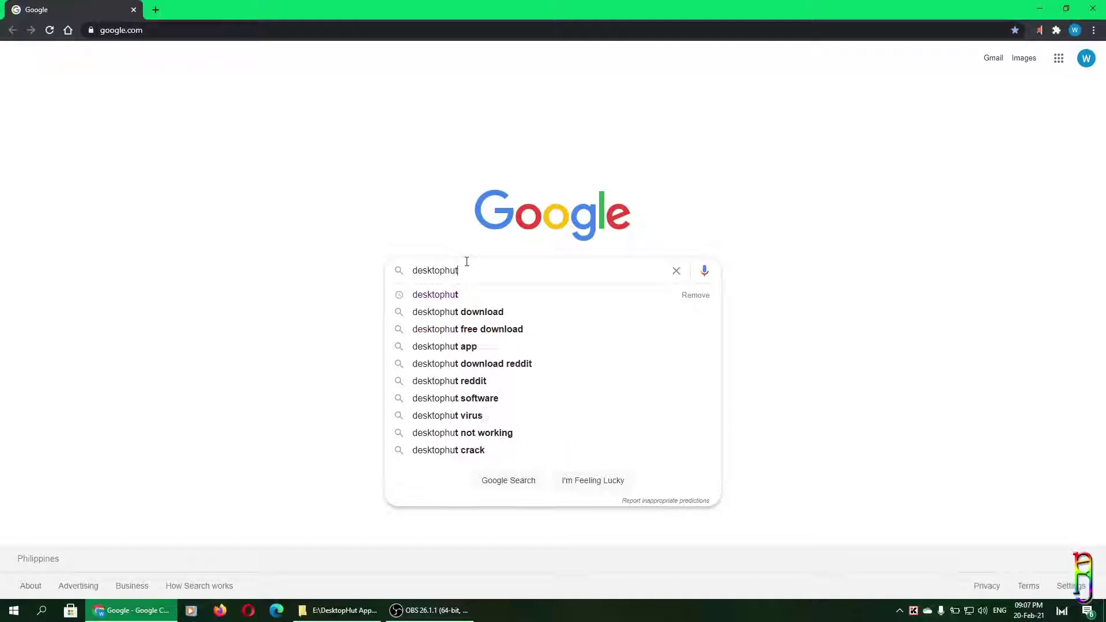
pyautogui.press('Return')
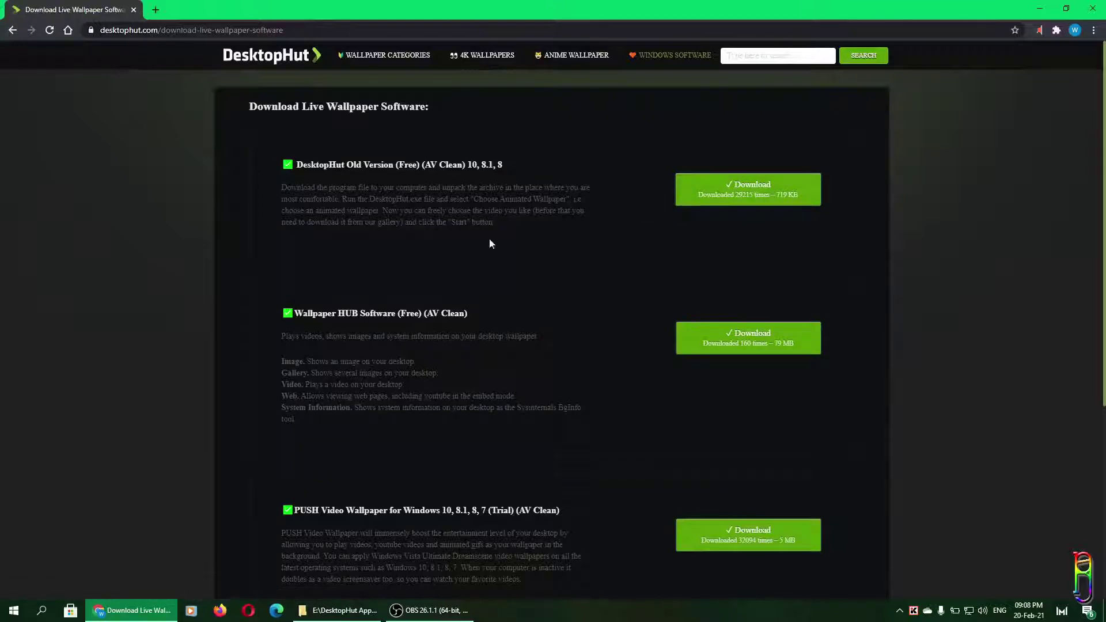
pyautogui.click(736, 200)
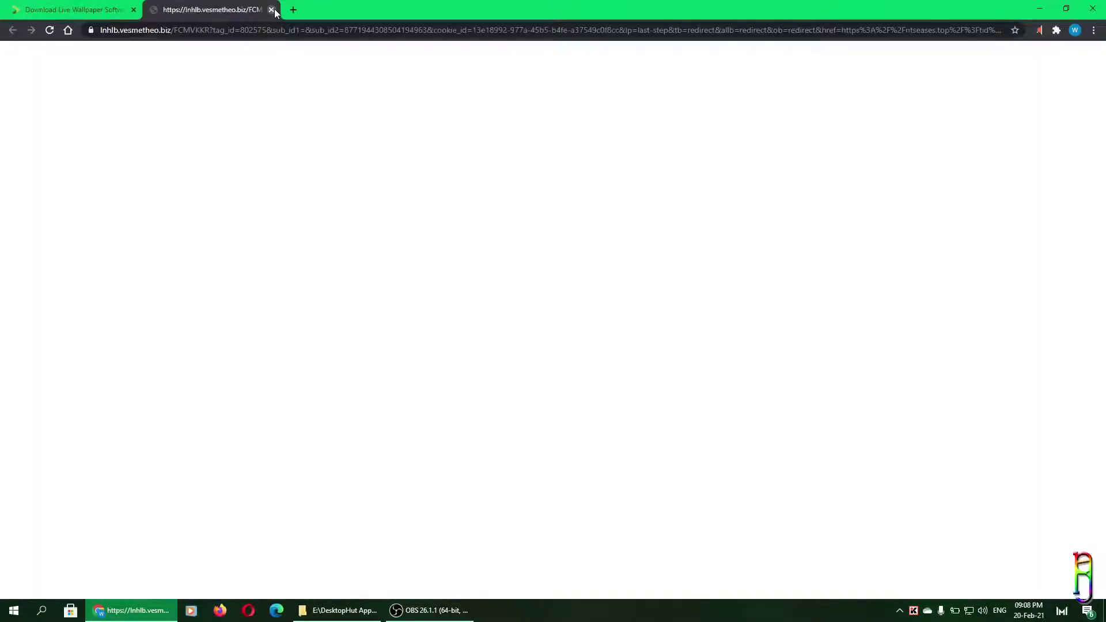
pyautogui.click(270, 10)
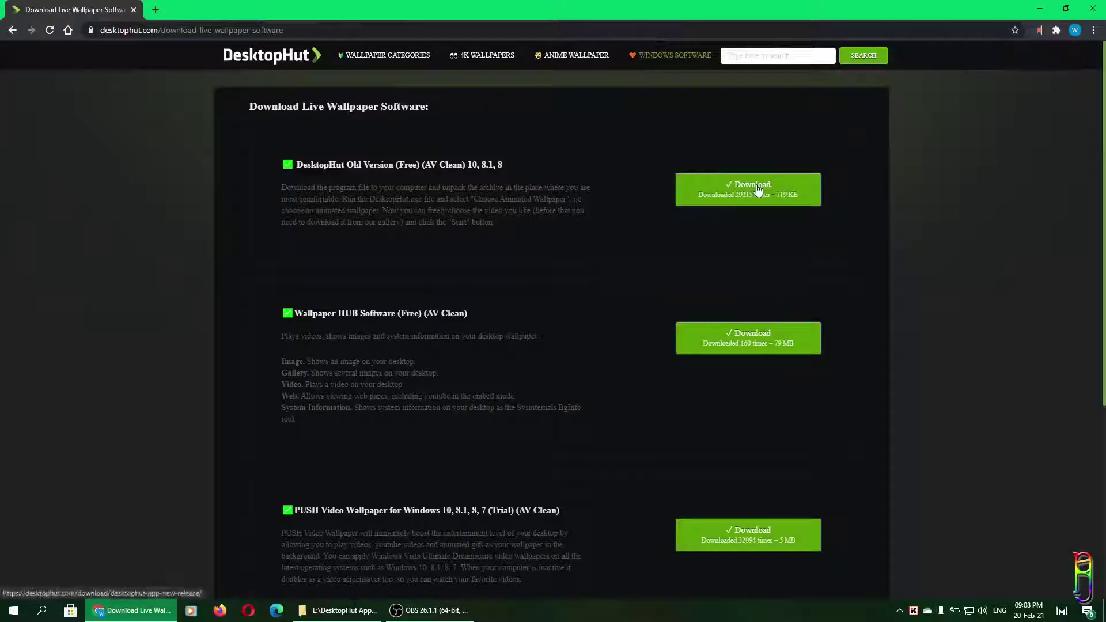
pyautogui.click(758, 194)
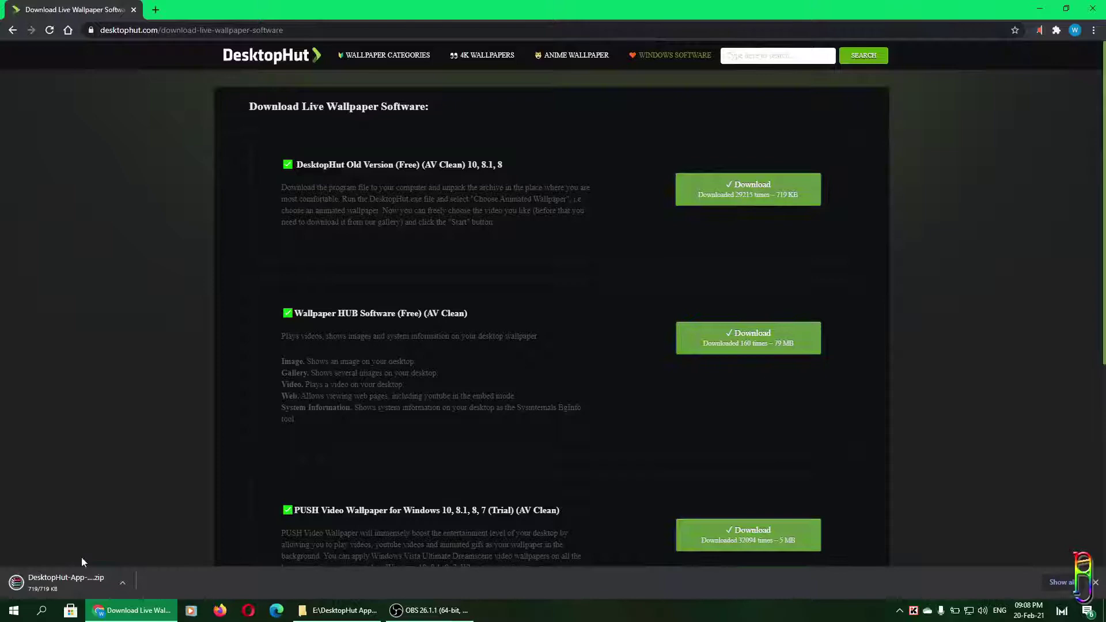
pyautogui.click(122, 585)
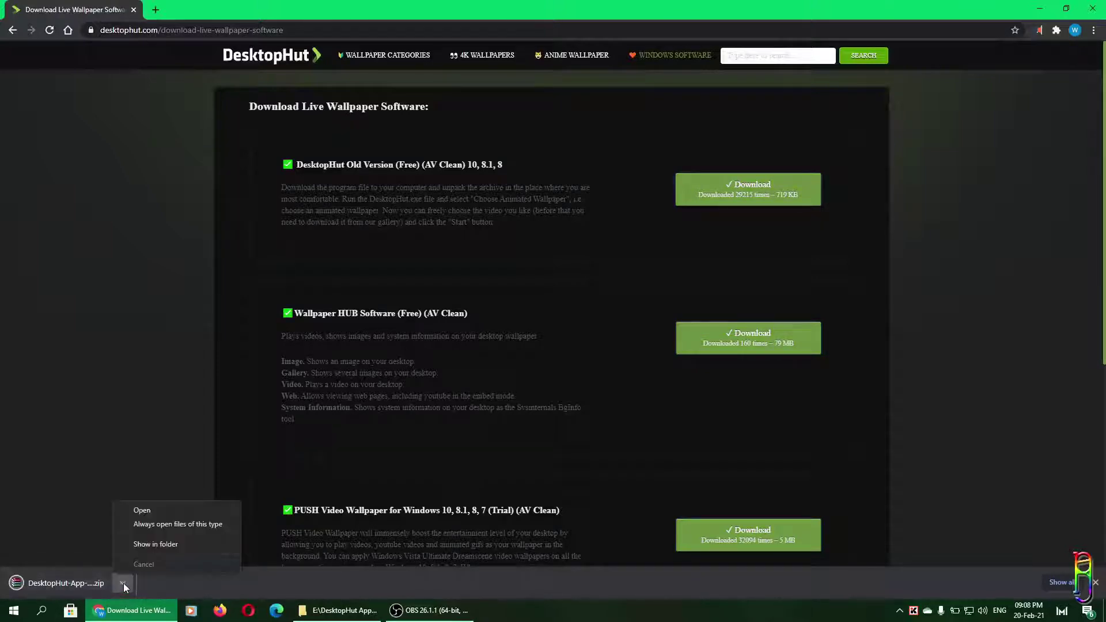
# - Copy the downloaded DesktopHut zip into the Desktop folder
pyautogui.click(147, 544)
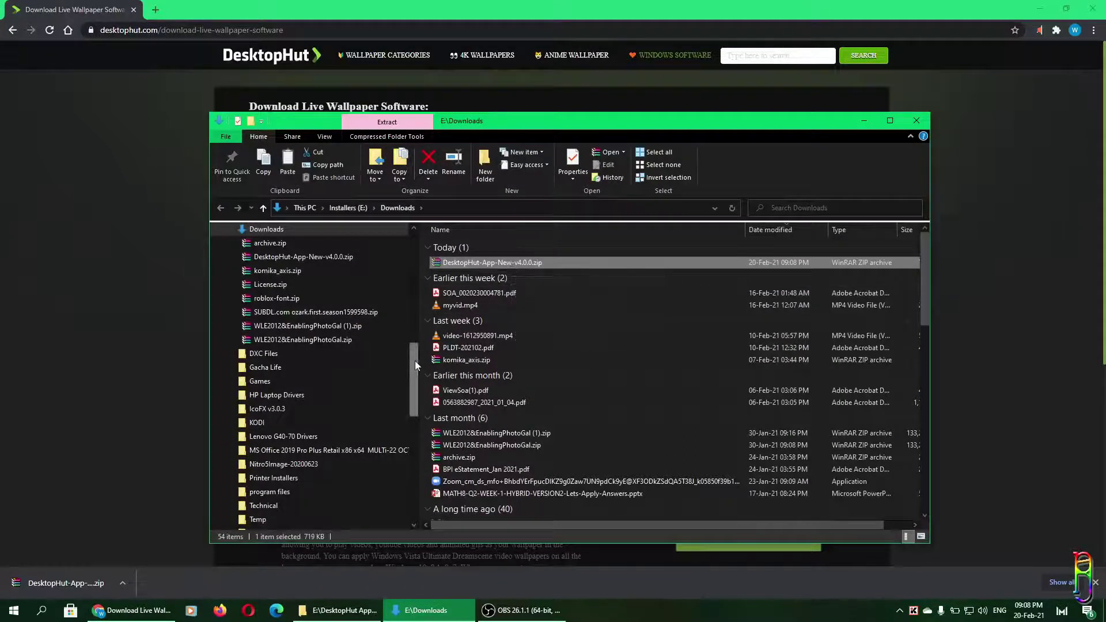
pyautogui.moveTo(415, 360); pyautogui.dragTo(414, 251)
pyautogui.click(278, 248)
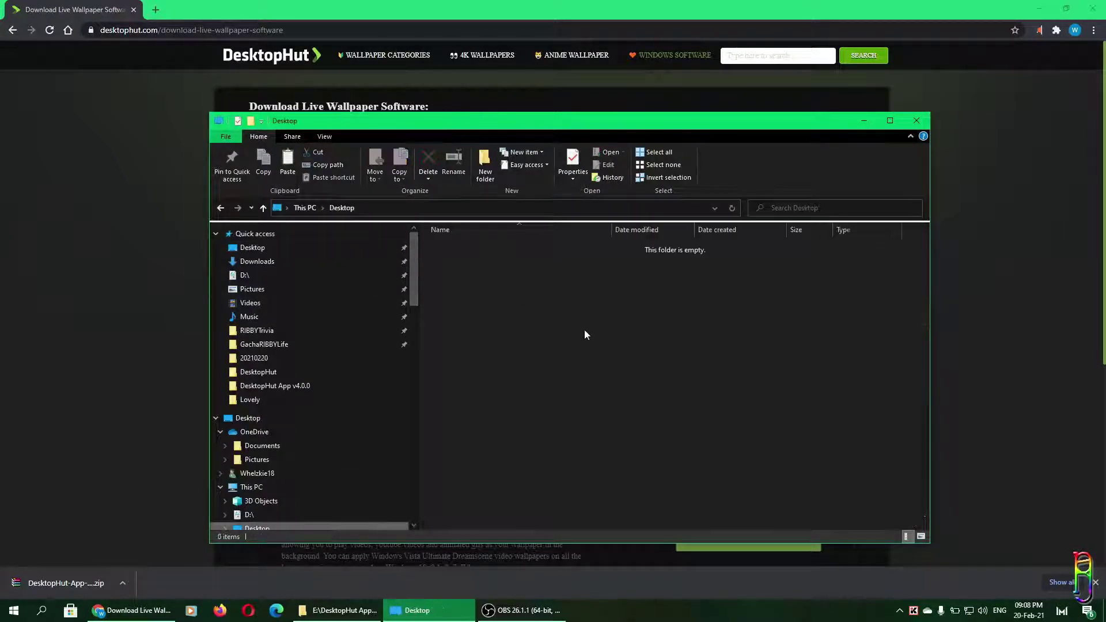
pyautogui.rightClick(590, 320)
pyautogui.click(683, 385)
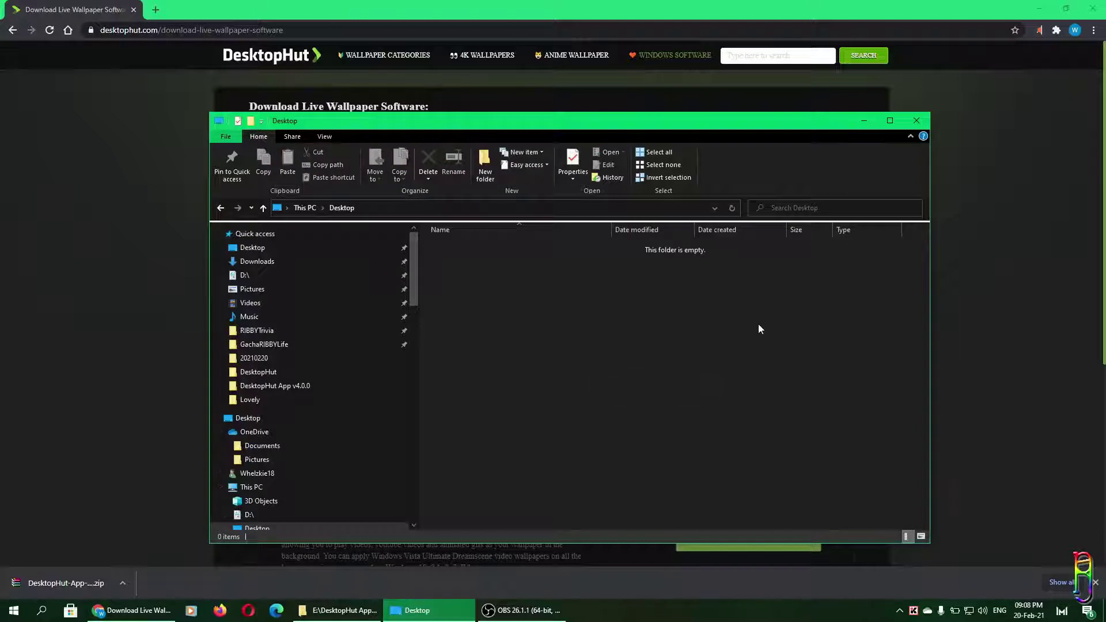
# - Extract the zip and launch DesktopHut.exe from the DesktopHut App v4.0.0 folder
pyautogui.rightClick(532, 252)
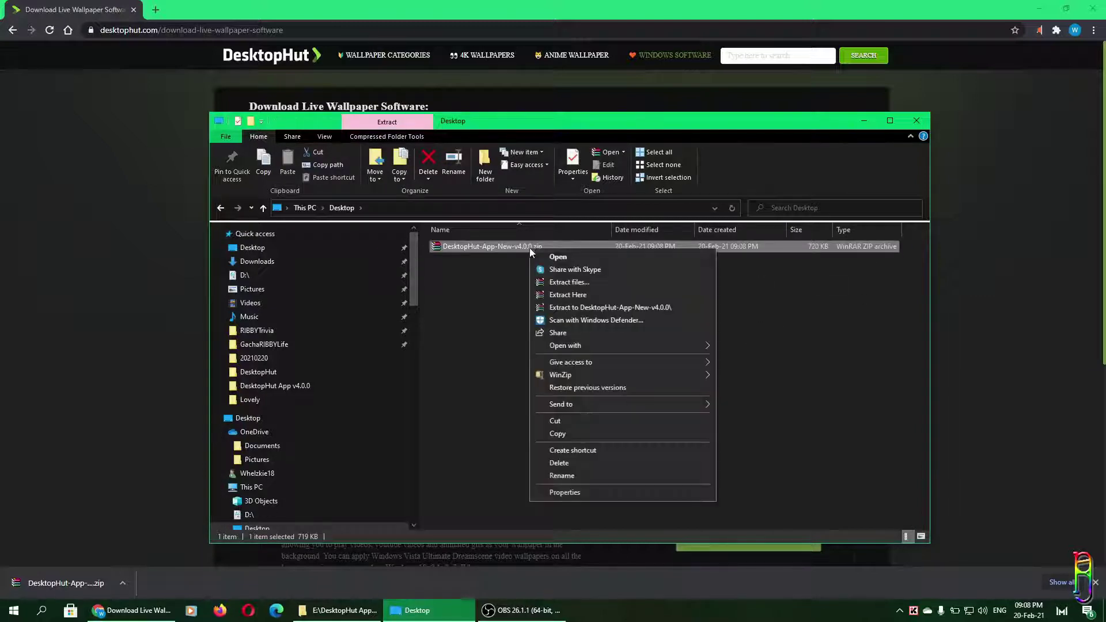
pyautogui.click(561, 295)
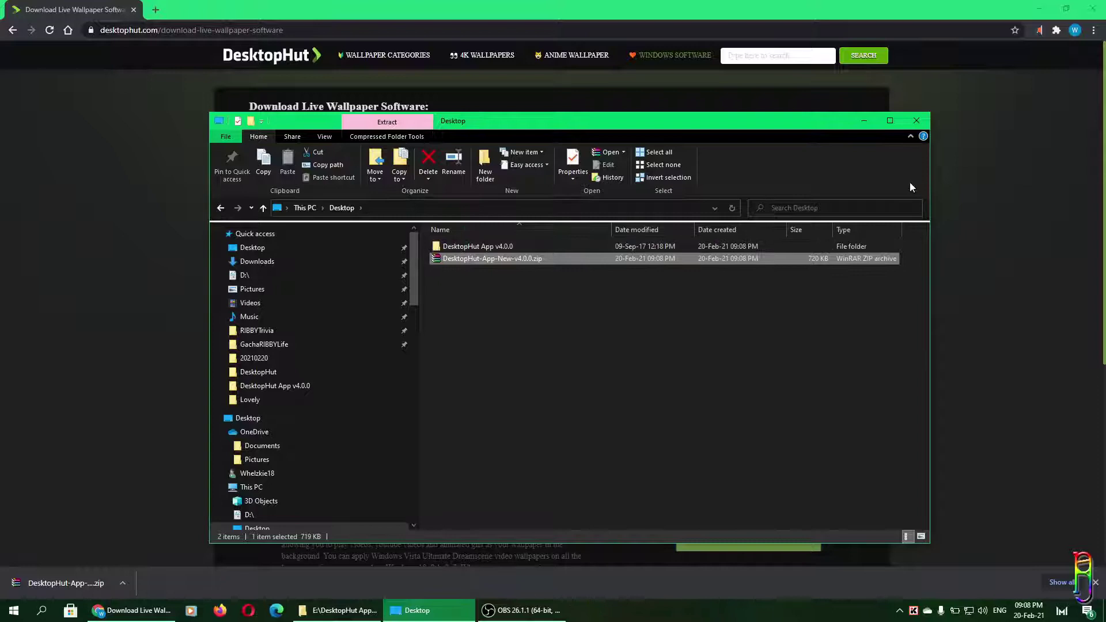
pyautogui.doubleClick(480, 248)
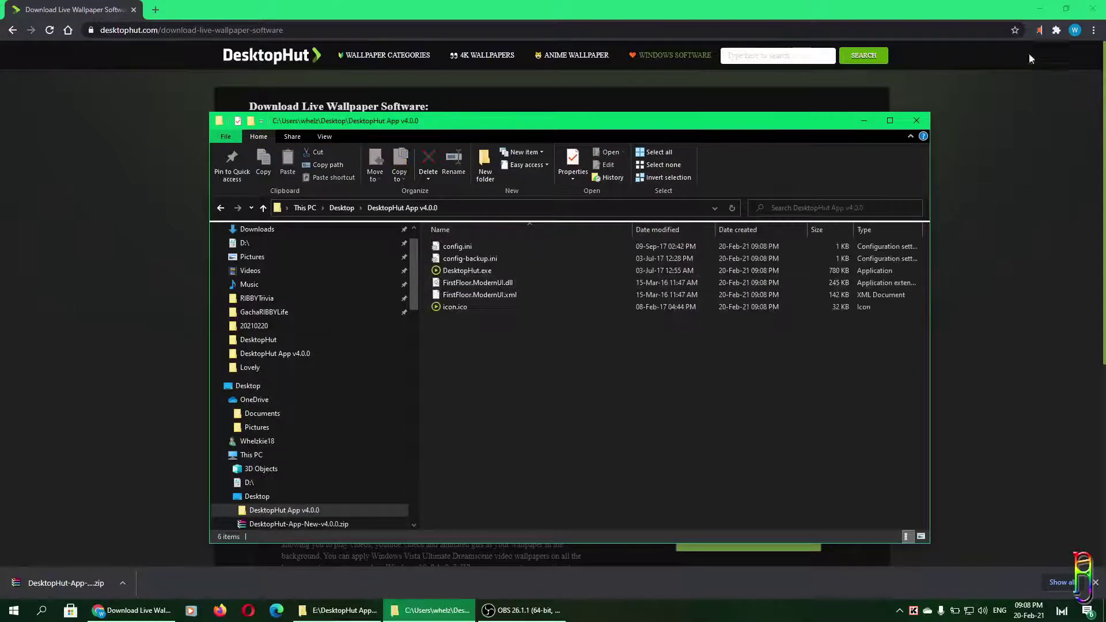
pyautogui.click(452, 273)
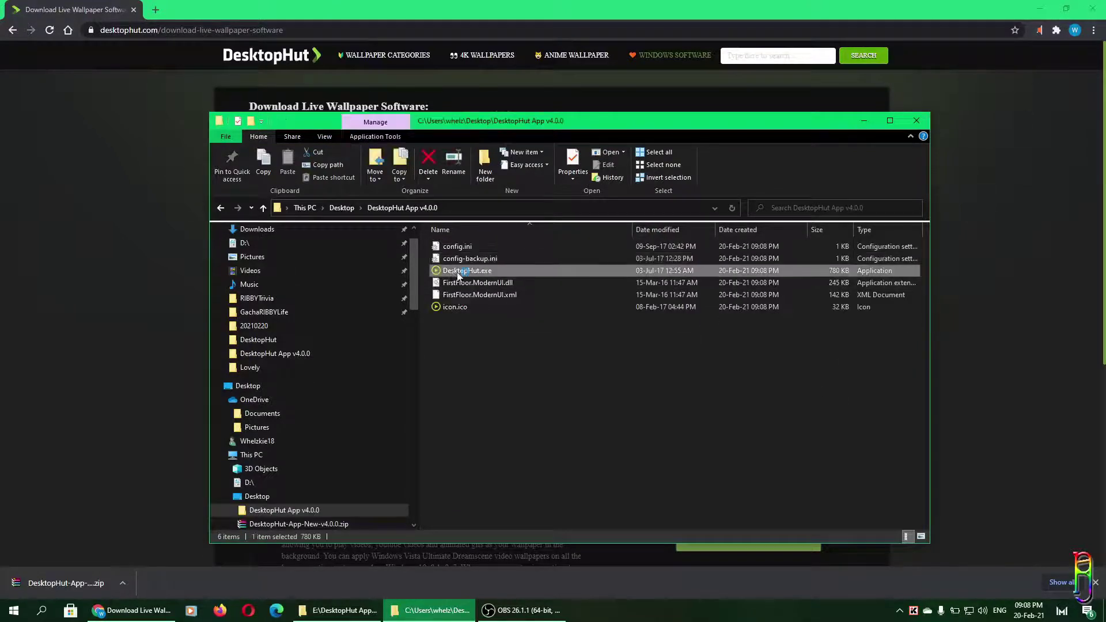
pyautogui.press('Return')
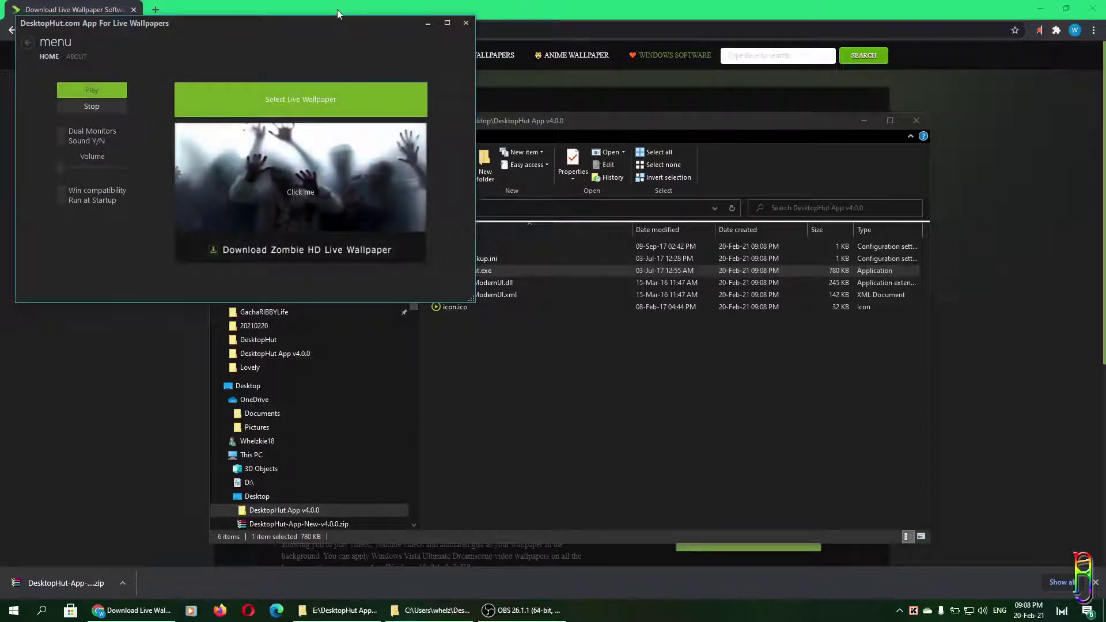
# - Centre the DesktopHut window, then minimize it and File Explorer
pyautogui.moveTo(324, 18); pyautogui.dragTo(722, 230)
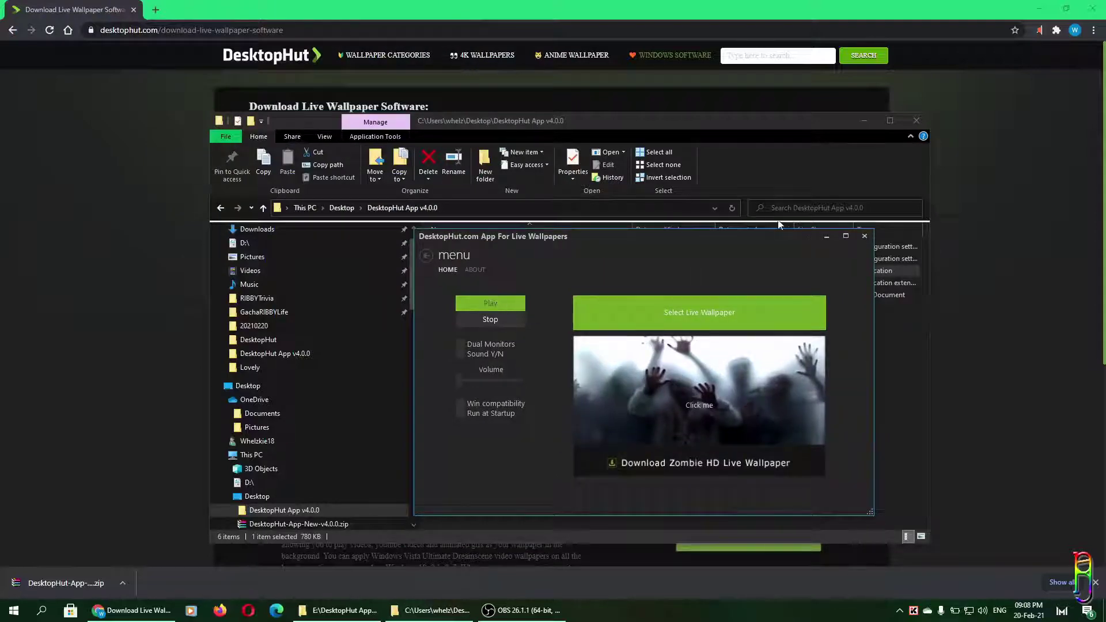
pyautogui.click(825, 237)
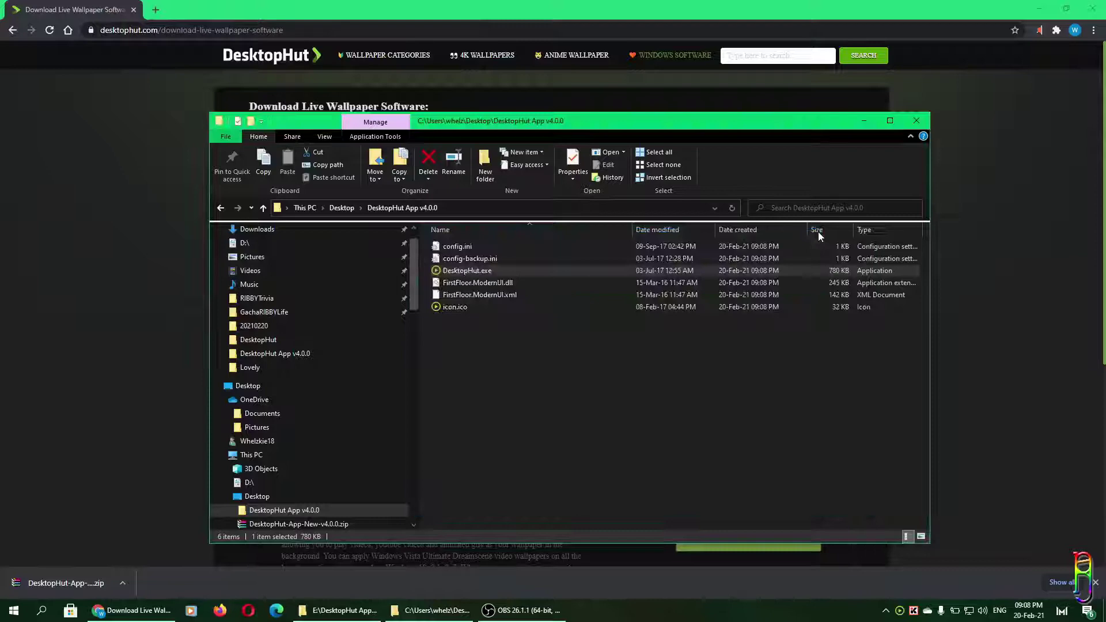
pyautogui.click(863, 121)
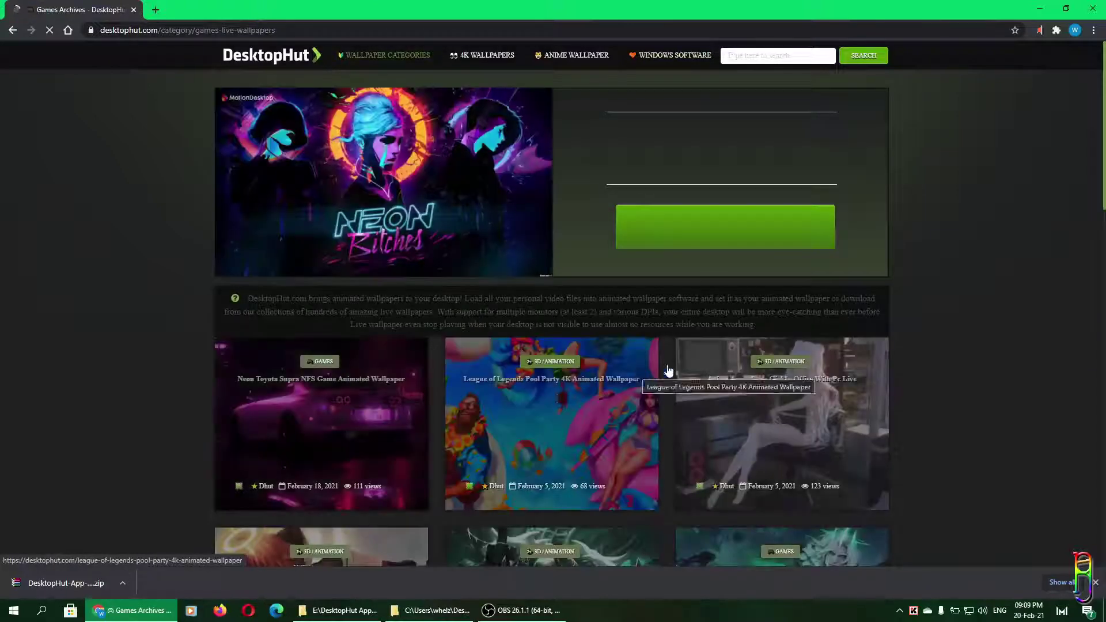
pyautogui.scroll(-3, 908, 351)
pyautogui.scroll(-1, 908, 352)
pyautogui.scroll(-1, 908, 350)
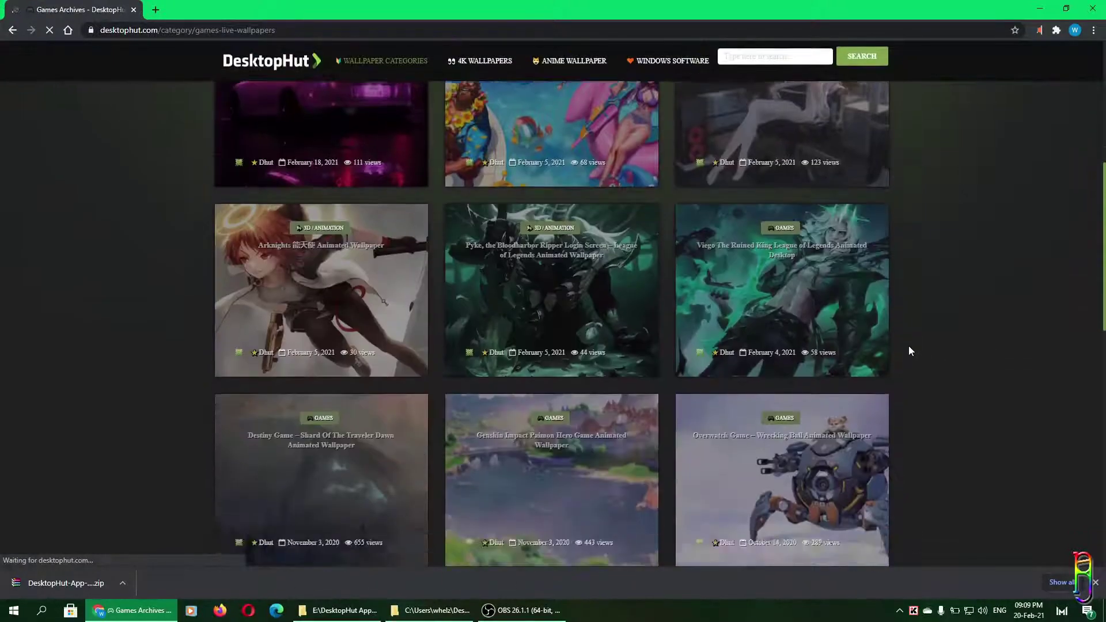
pyautogui.scroll(-2, 908, 351)
pyautogui.scroll(-2, 907, 351)
pyautogui.scroll(-2, 909, 351)
pyautogui.scroll(-2, 908, 351)
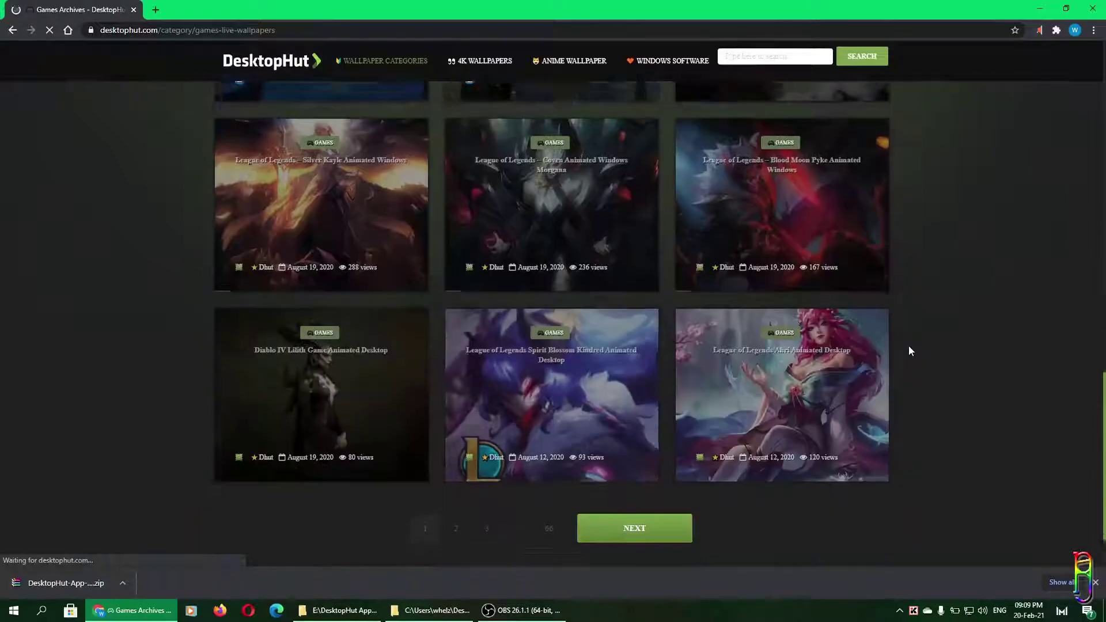
pyautogui.scroll(-1, 908, 351)
pyautogui.scroll(5, 734, 466)
pyautogui.scroll(3, 878, 458)
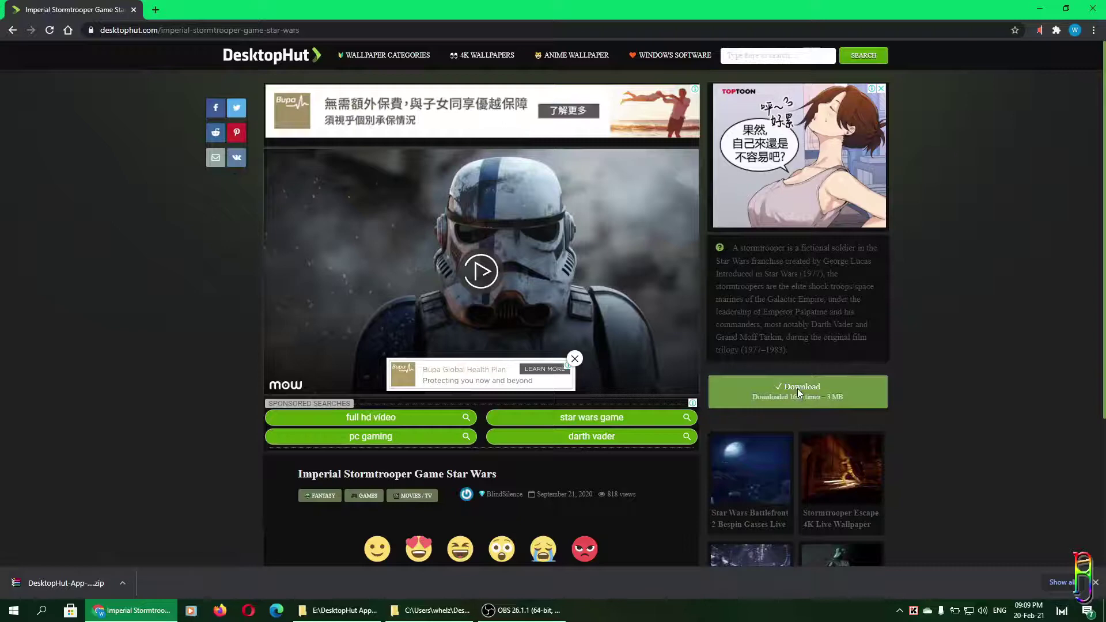
# - Download the Imperial Stormtrooper Star Wars wallpaper mp4 and dismiss the pop-up tab
pyautogui.click(798, 388)
pyautogui.click(272, 10)
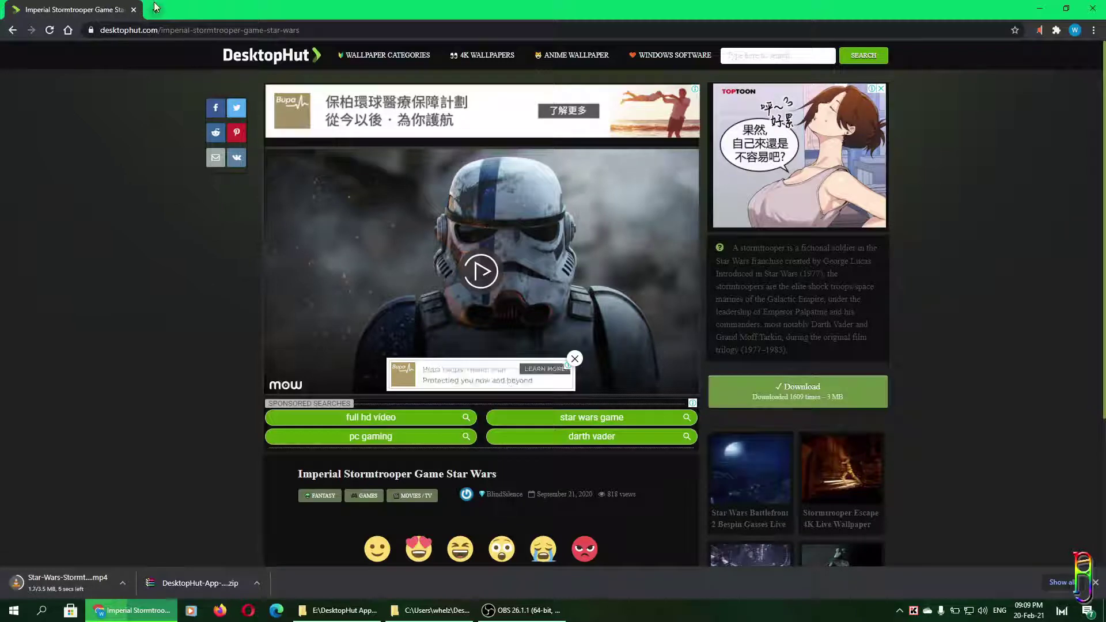
pyautogui.hotkey('ctrl', 'l')
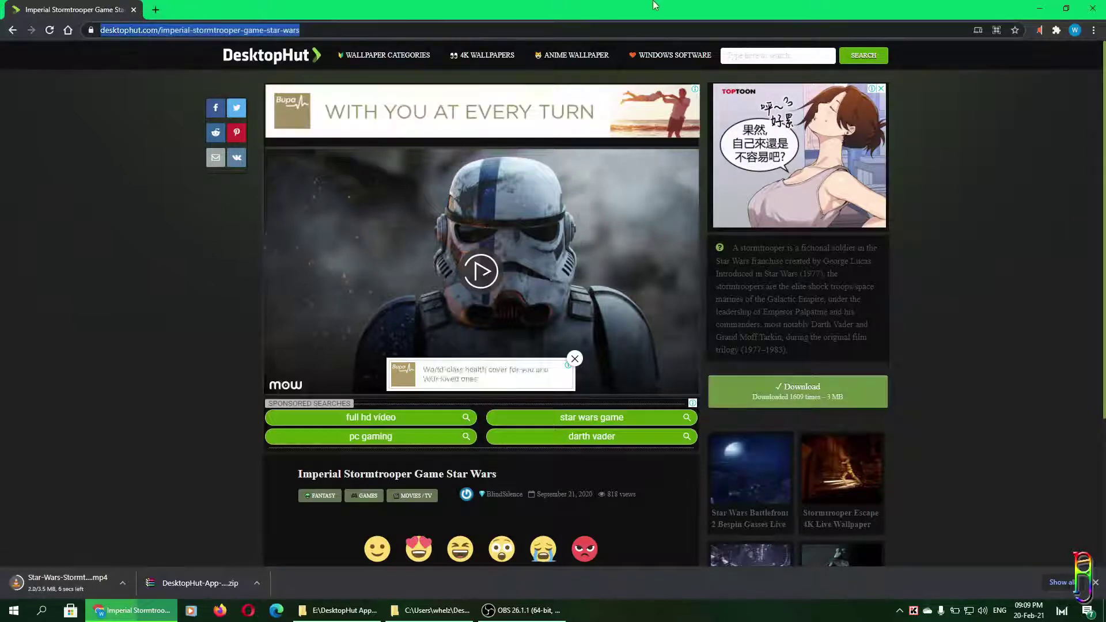
pyautogui.write('pexels.com')
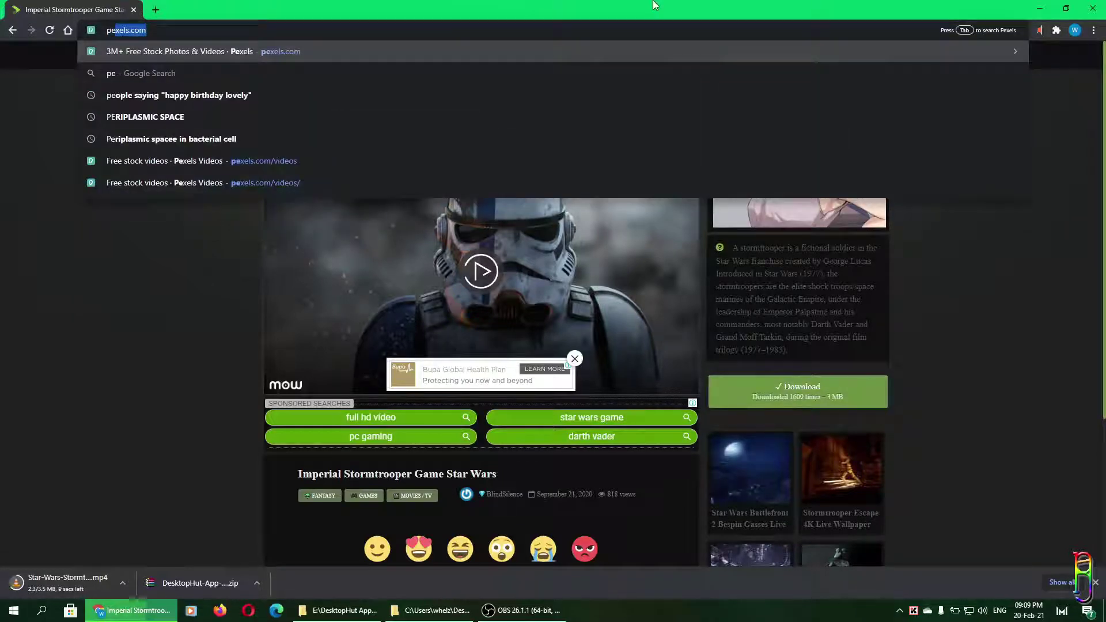
# - Go to Pexels free videos, search, and open the Beach Waves And Sunset video
pyautogui.press('Return')
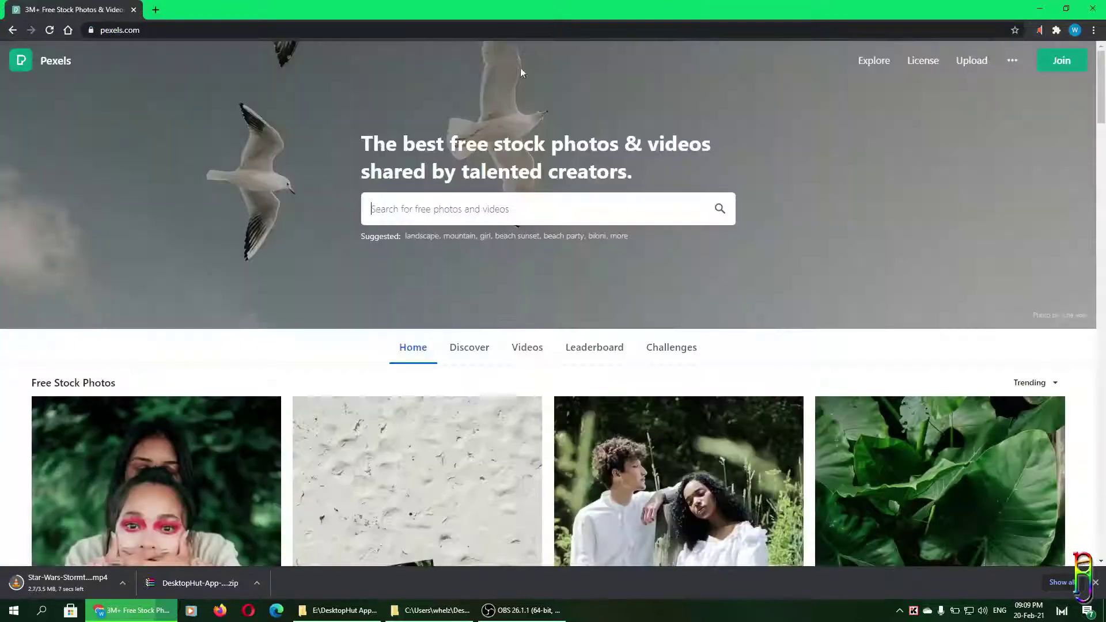
pyautogui.click(526, 348)
pyautogui.scroll(-2, 764, 336)
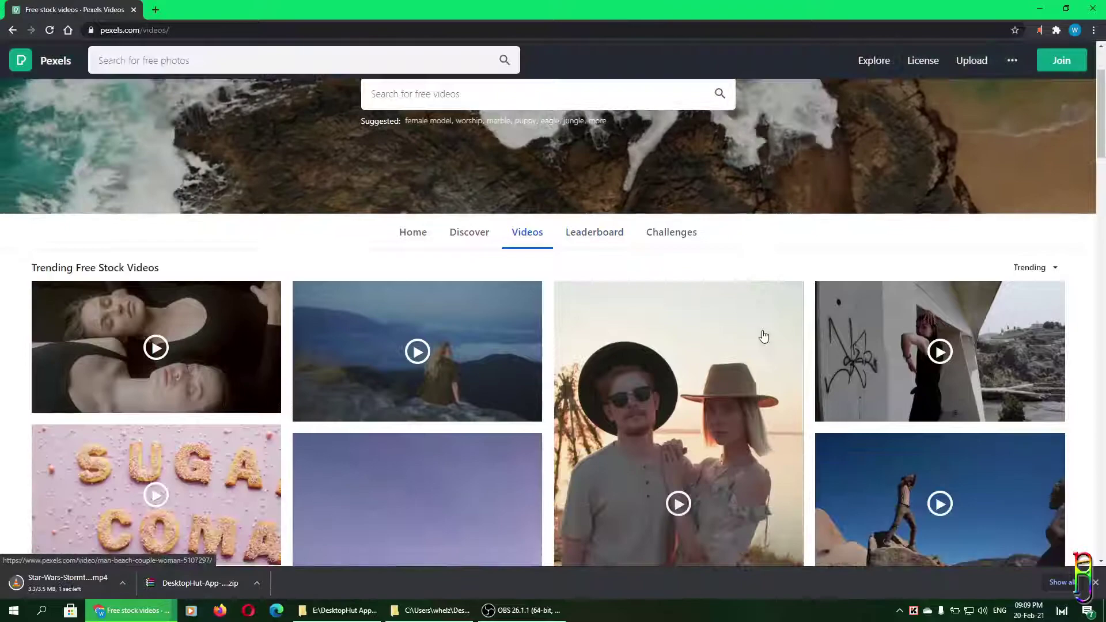
pyautogui.scroll(-3, 764, 335)
pyautogui.scroll(-3, 763, 336)
pyautogui.scroll(-3, 763, 336)
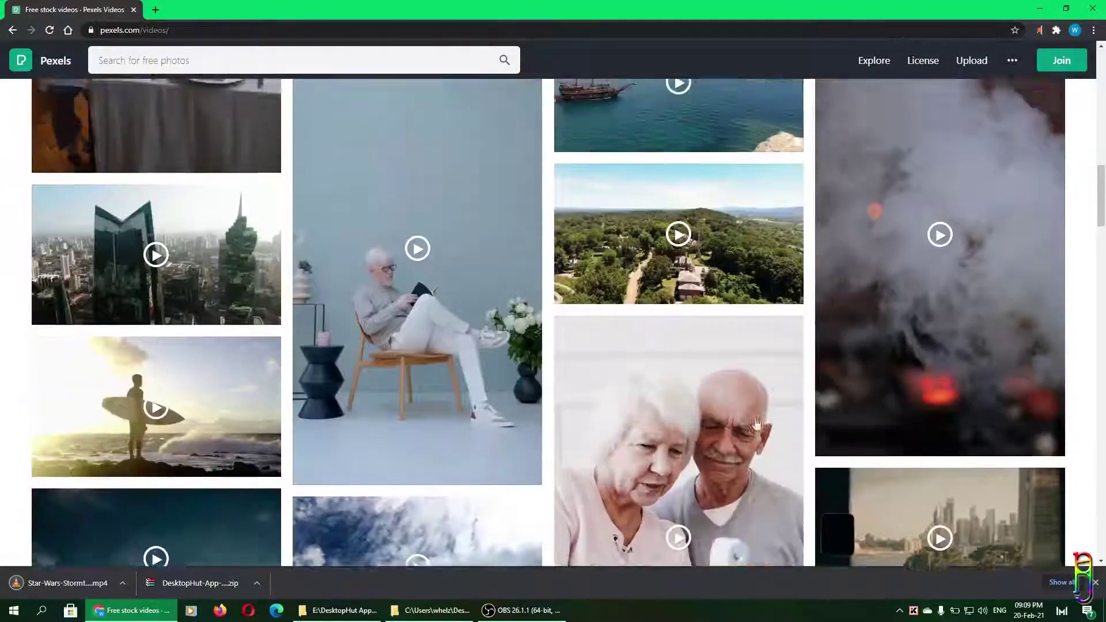
pyautogui.scroll(2, 726, 380)
pyautogui.scroll(5, 700, 342)
pyautogui.scroll(3, 710, 347)
pyautogui.click(453, 152)
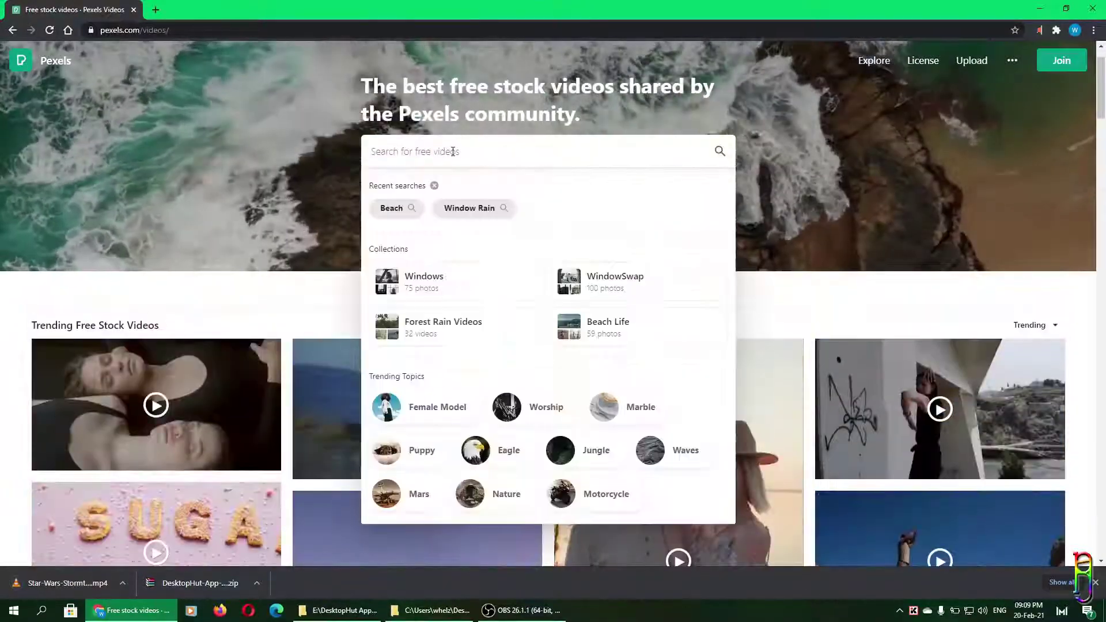
pyautogui.write('beach')
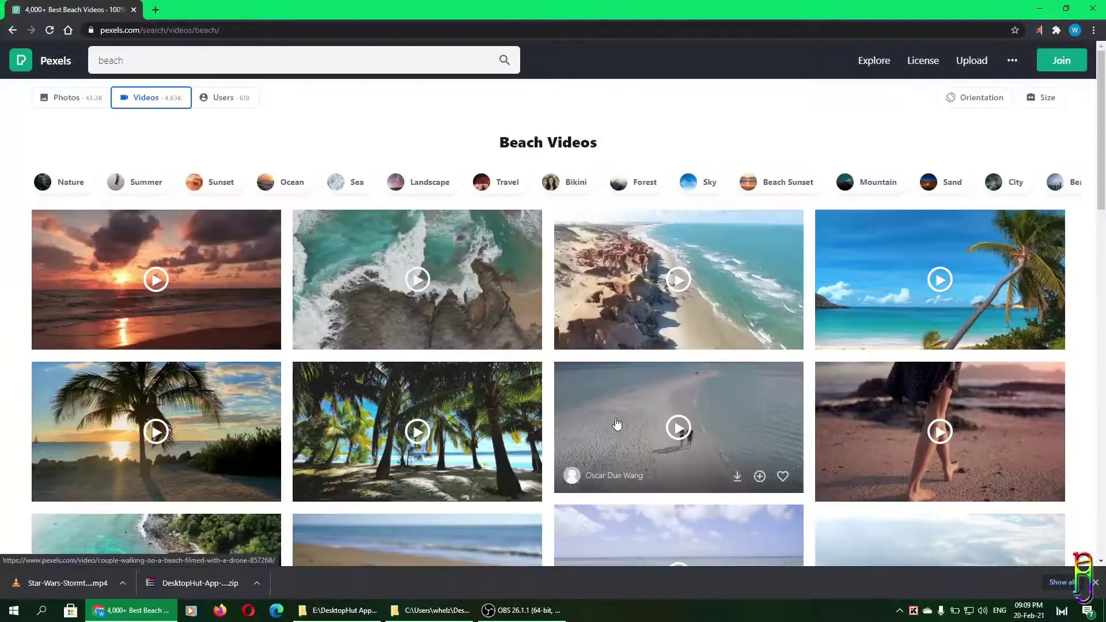
pyautogui.click(194, 286)
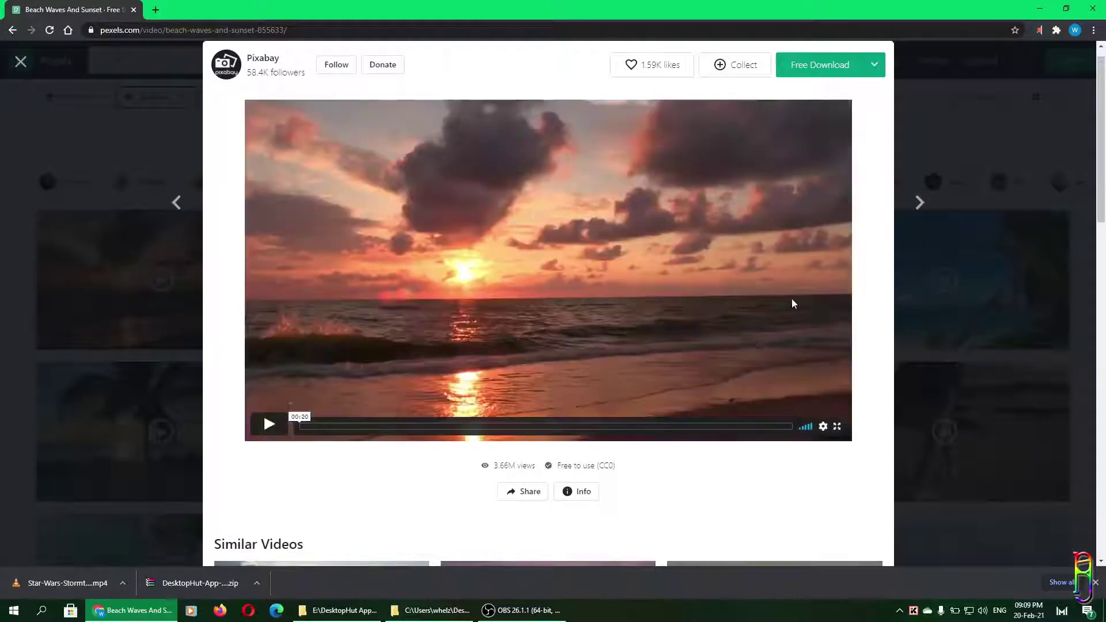
# - Download the Beach Waves And Sunset video, dismiss the iStock offer, and return to results
pyautogui.click(263, 427)
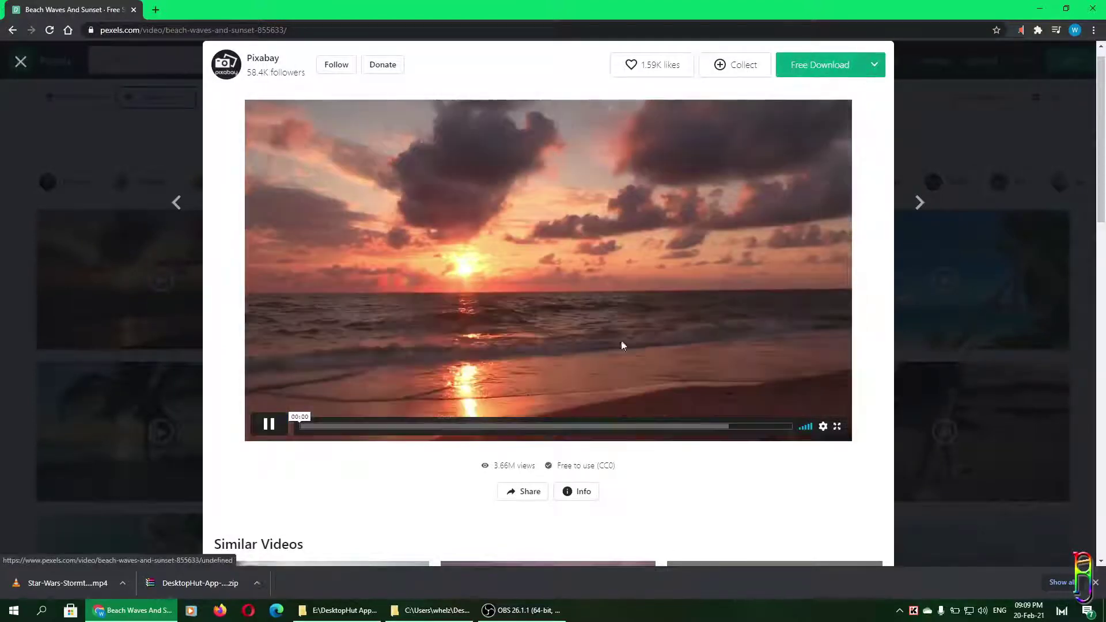
pyautogui.click(805, 74)
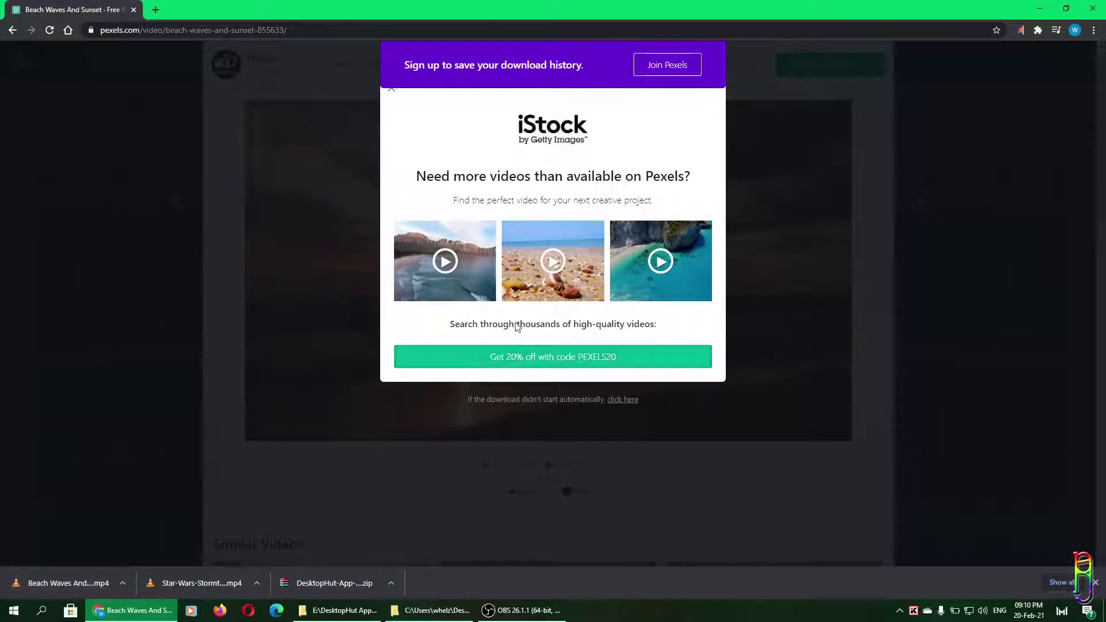
pyautogui.click(390, 89)
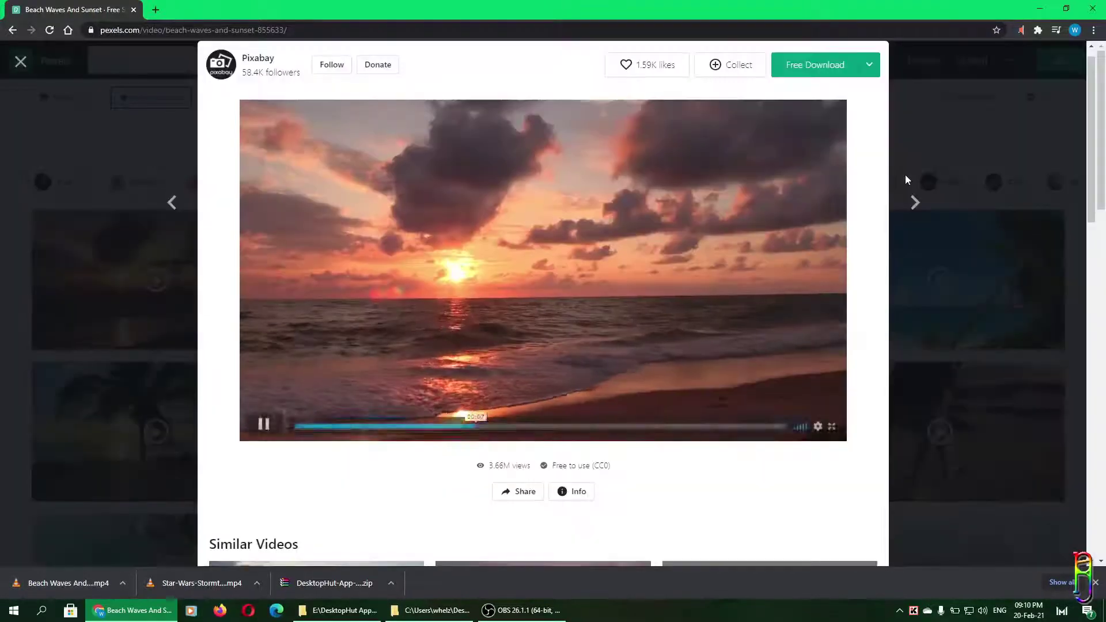
pyautogui.click(920, 129)
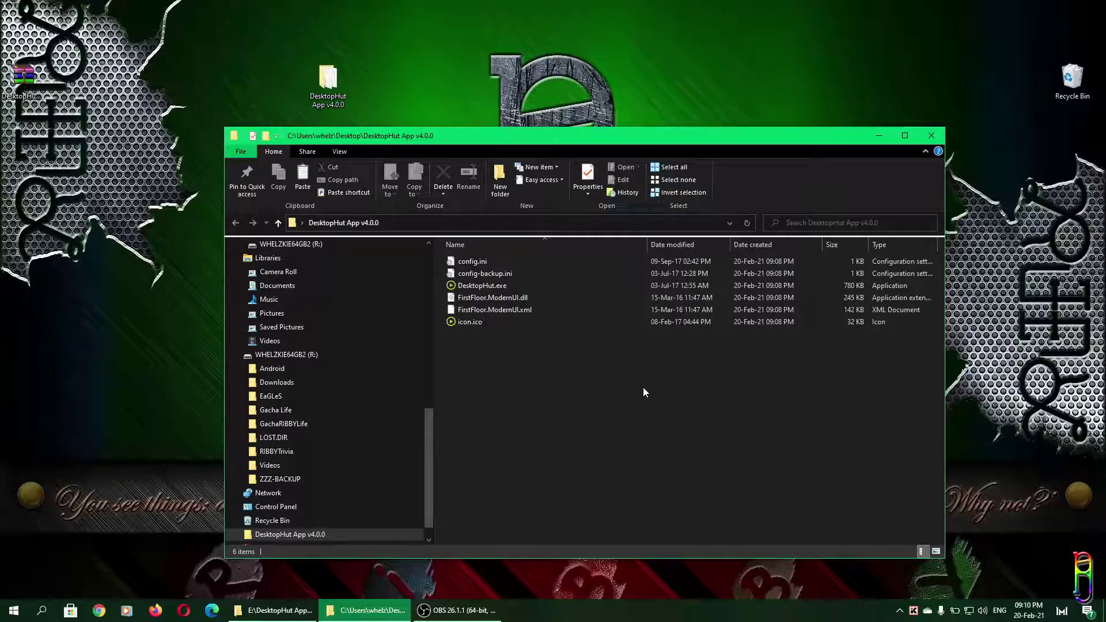
# - Paste the four copied videos into the DesktopHut App v4.0.0 folder
pyautogui.hotkey('ctrl', 'v')
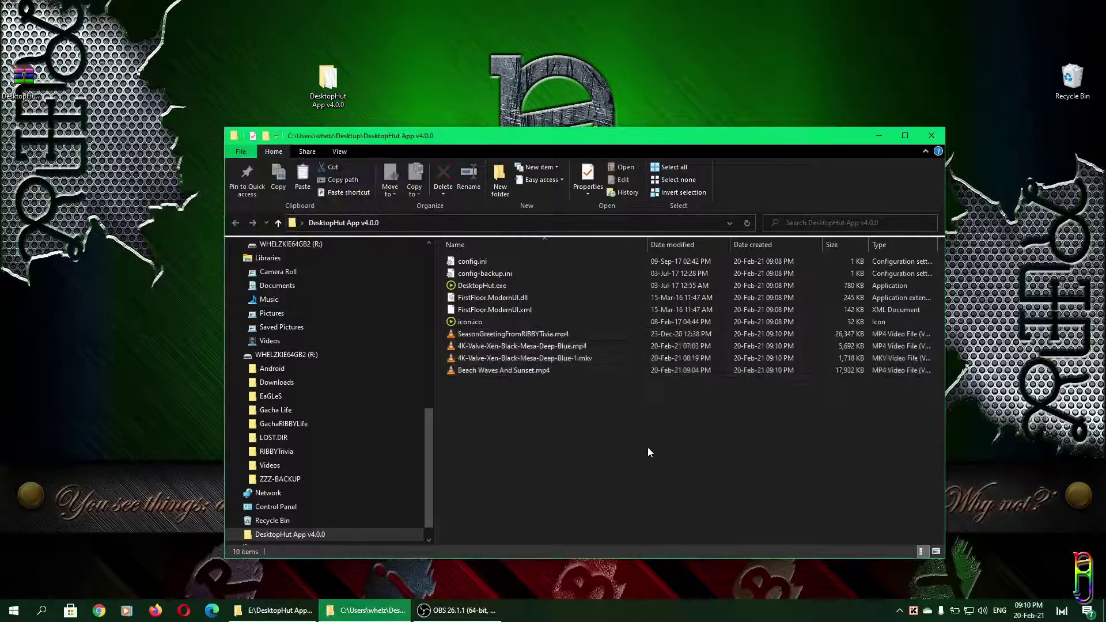
pyautogui.moveTo(524, 358)
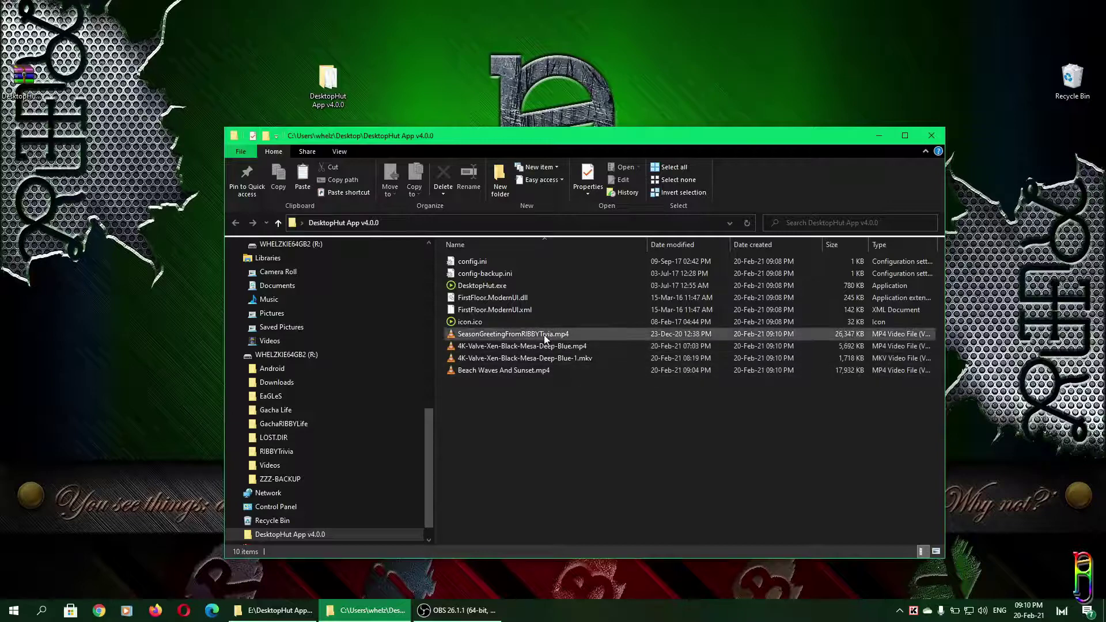
pyautogui.click(544, 335)
pyautogui.rightClick(544, 334)
pyautogui.click(558, 409)
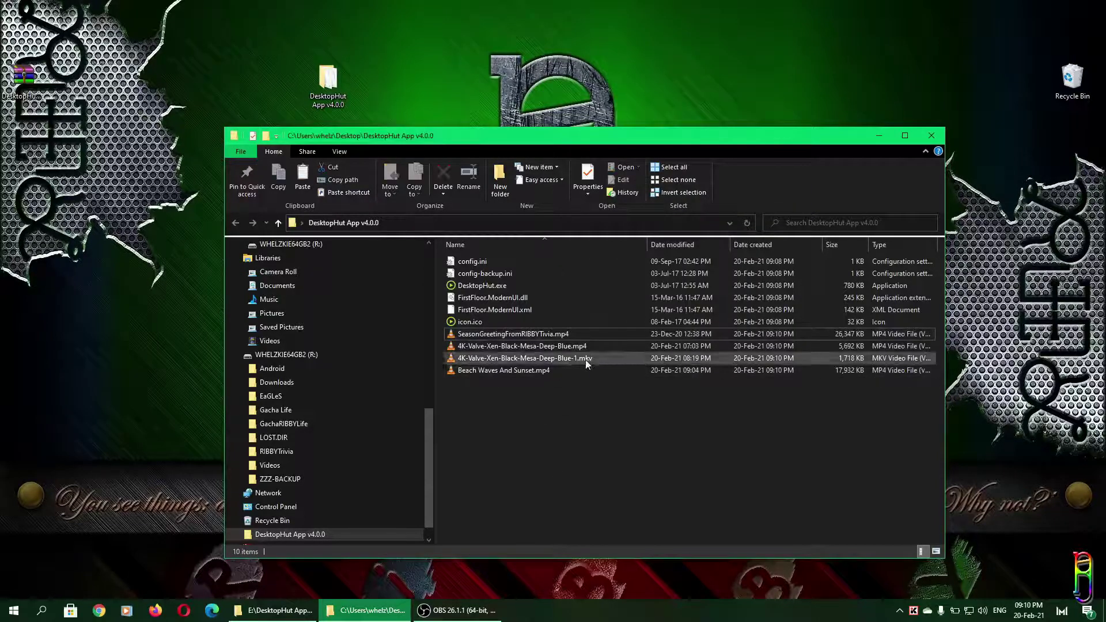
# - Check the 4K-Valve-Xen-Black-Mesa-Deep-Blue.mp4 details: 3840×1720 at 60 fps
pyautogui.click(573, 349)
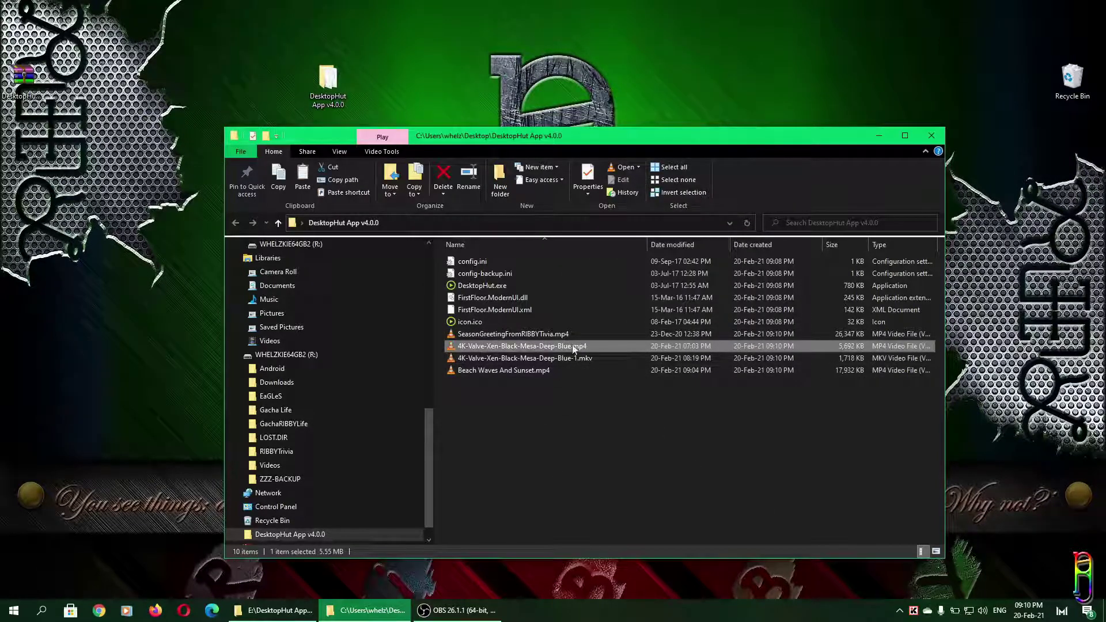
pyautogui.rightClick(533, 348)
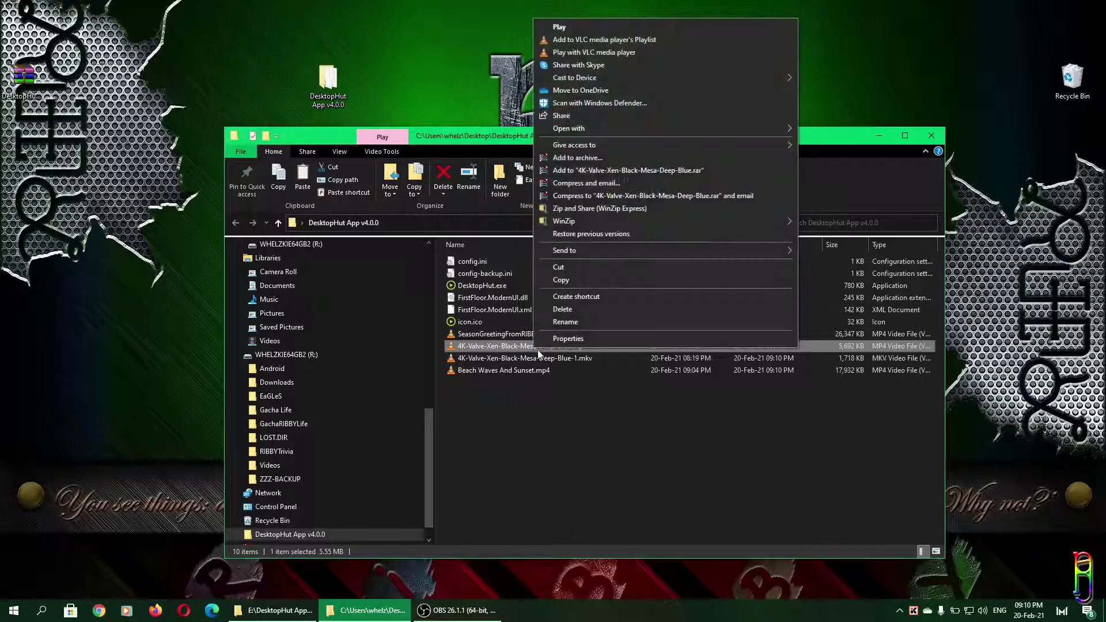
pyautogui.click(570, 340)
pyautogui.click(610, 329)
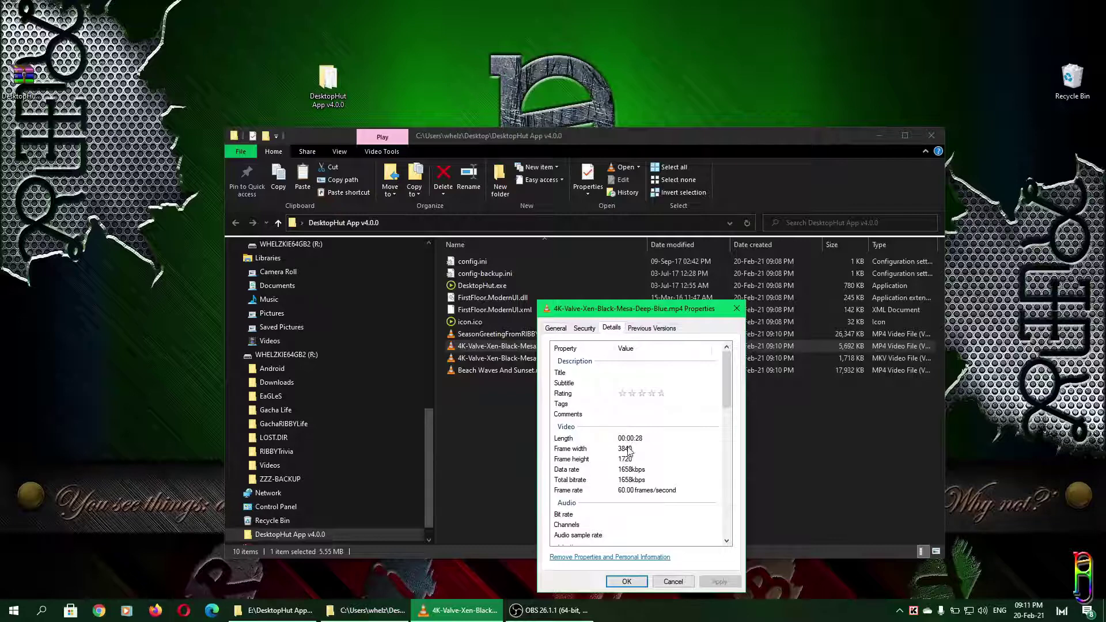
pyautogui.click(674, 581)
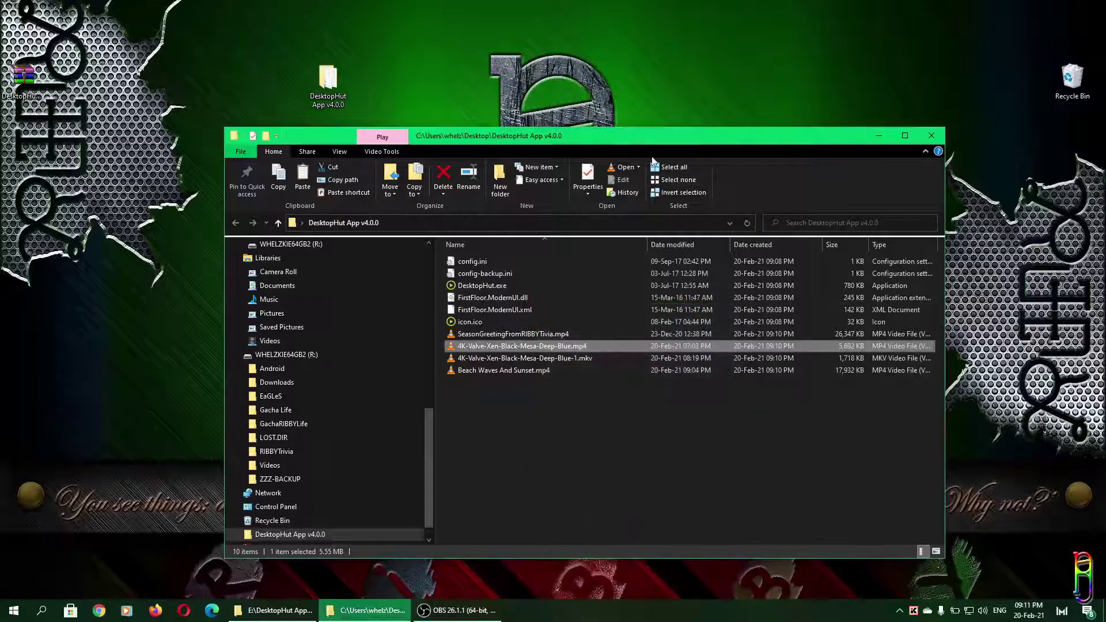
pyautogui.rightClick(615, 74)
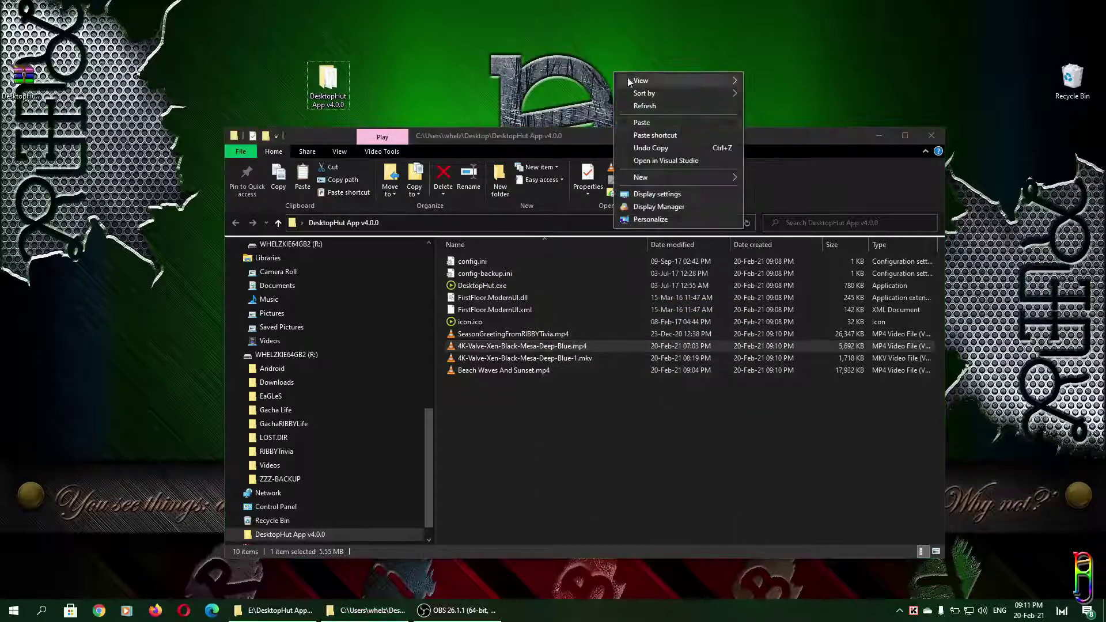
pyautogui.click(657, 194)
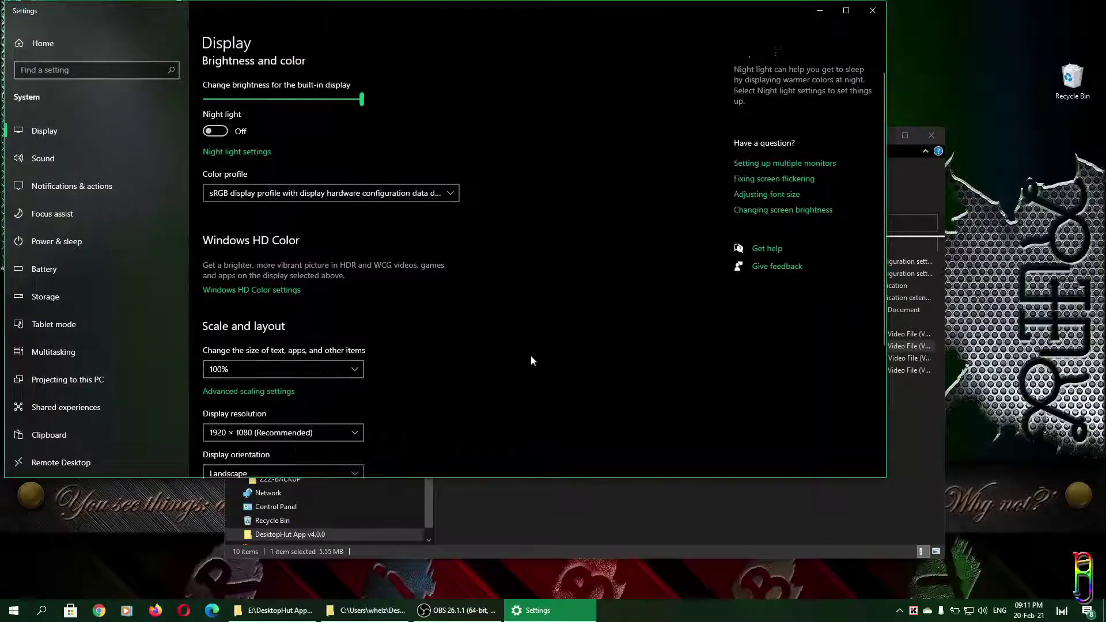
pyautogui.scroll(-3, 303, 227)
pyautogui.click(354, 220)
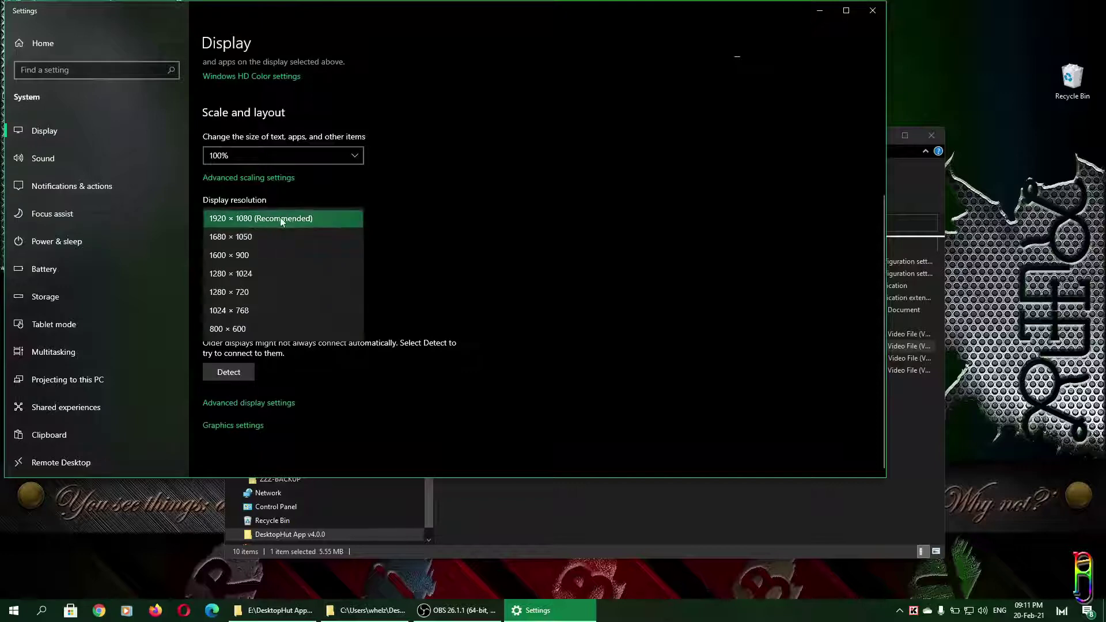
pyautogui.click(663, 200)
pyautogui.click(875, 11)
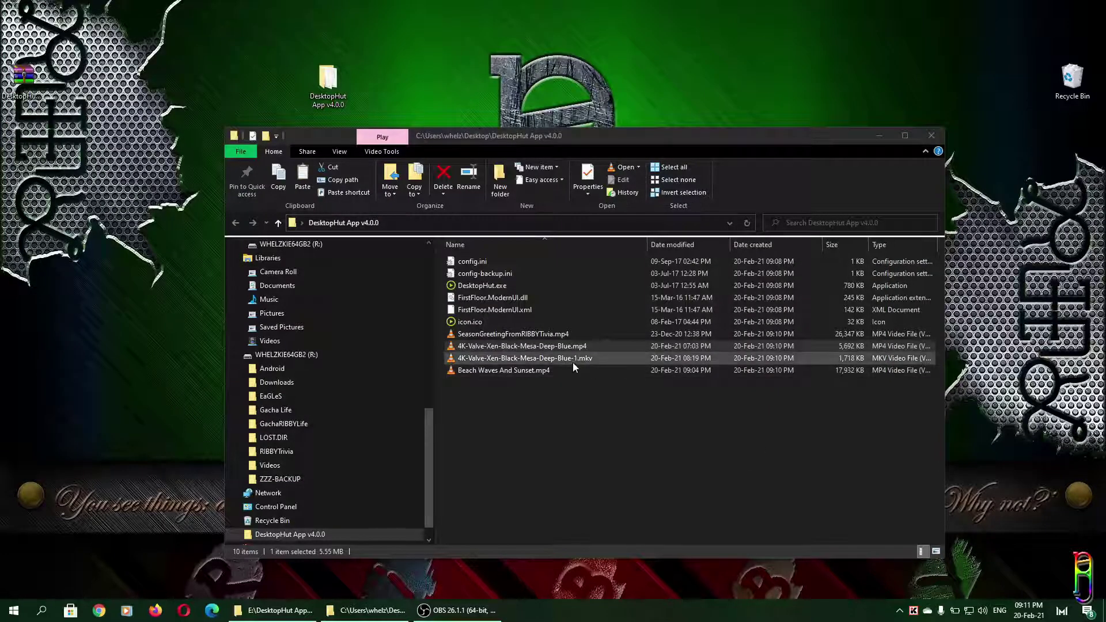
pyautogui.click(12, 611)
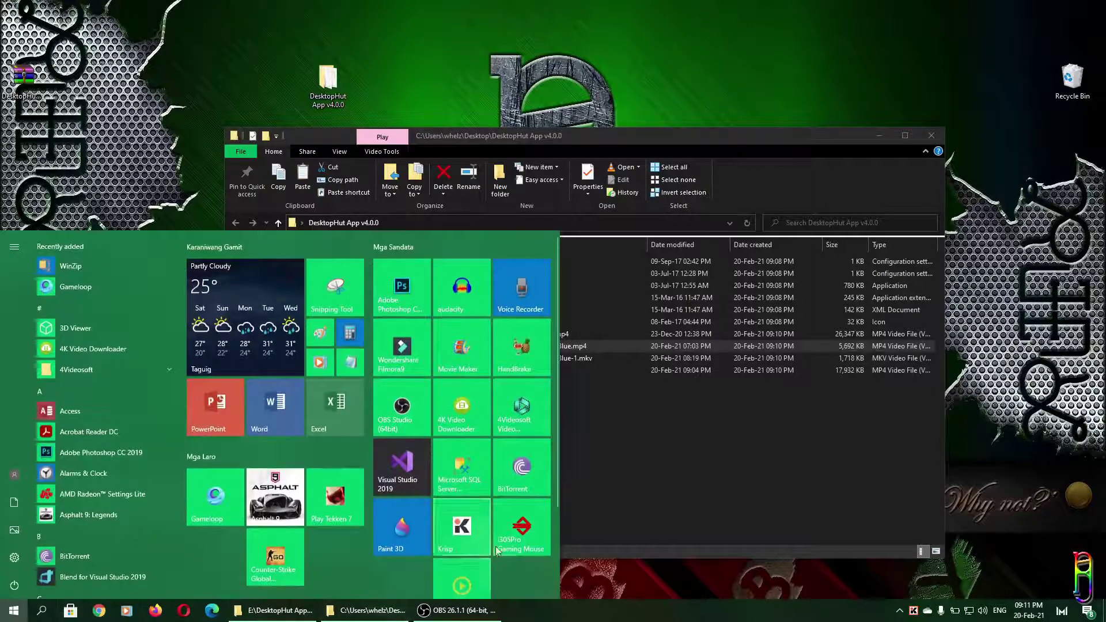
pyautogui.click(521, 356)
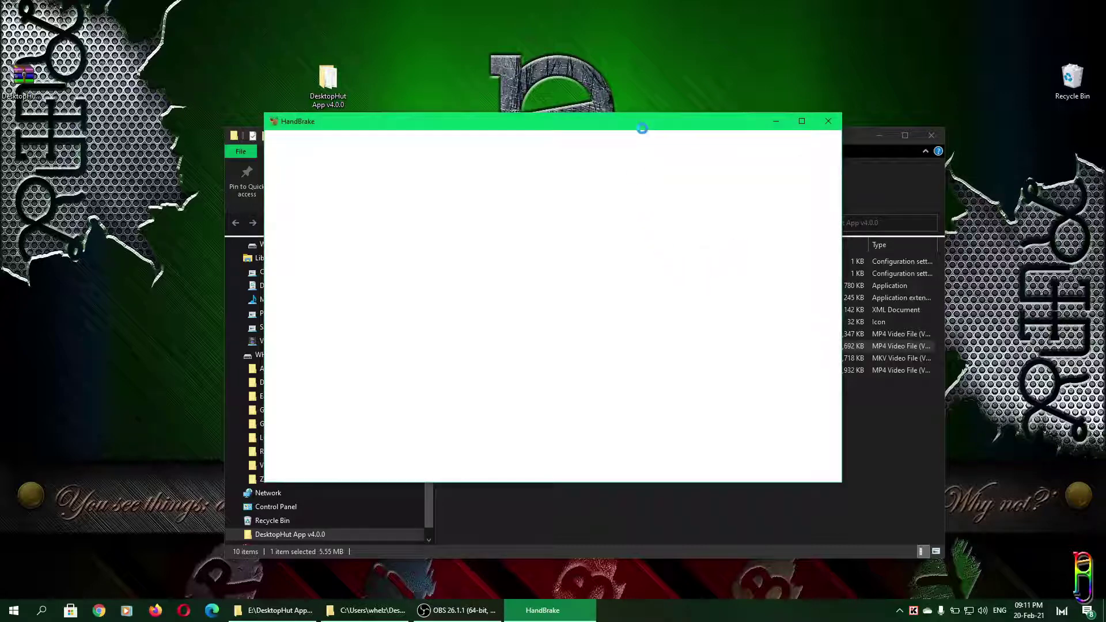
pyautogui.moveTo(641, 125)
pyautogui.mouseDown()
pyautogui.moveTo(564, 124)
pyautogui.moveTo(402, 36)
pyautogui.mouseUp()
pyautogui.click(687, 467)
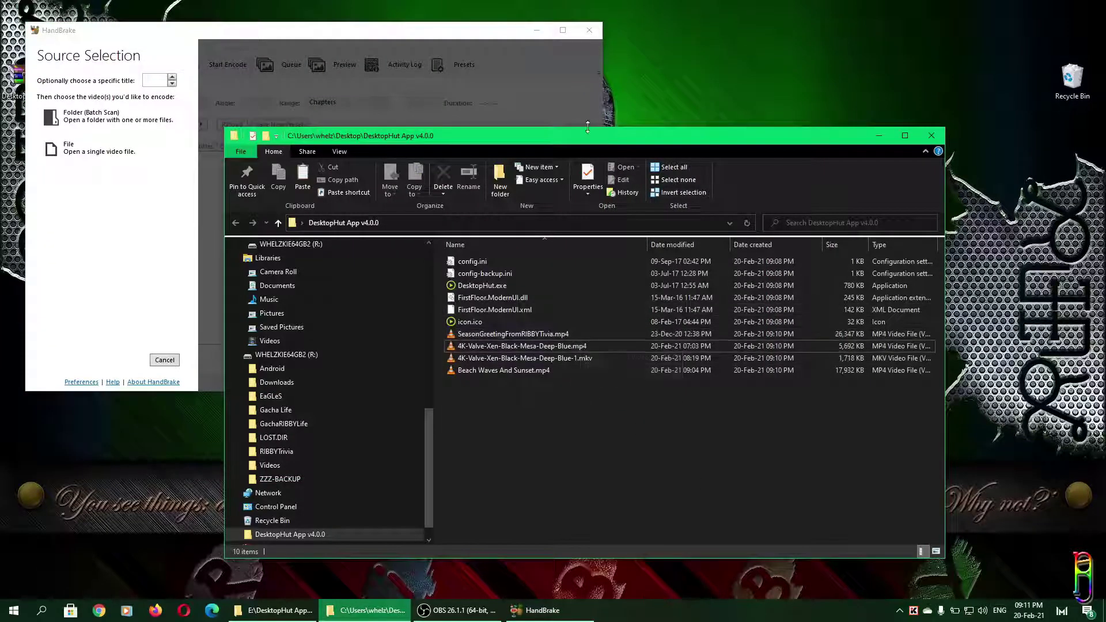
pyautogui.moveTo(582, 144); pyautogui.dragTo(812, 165)
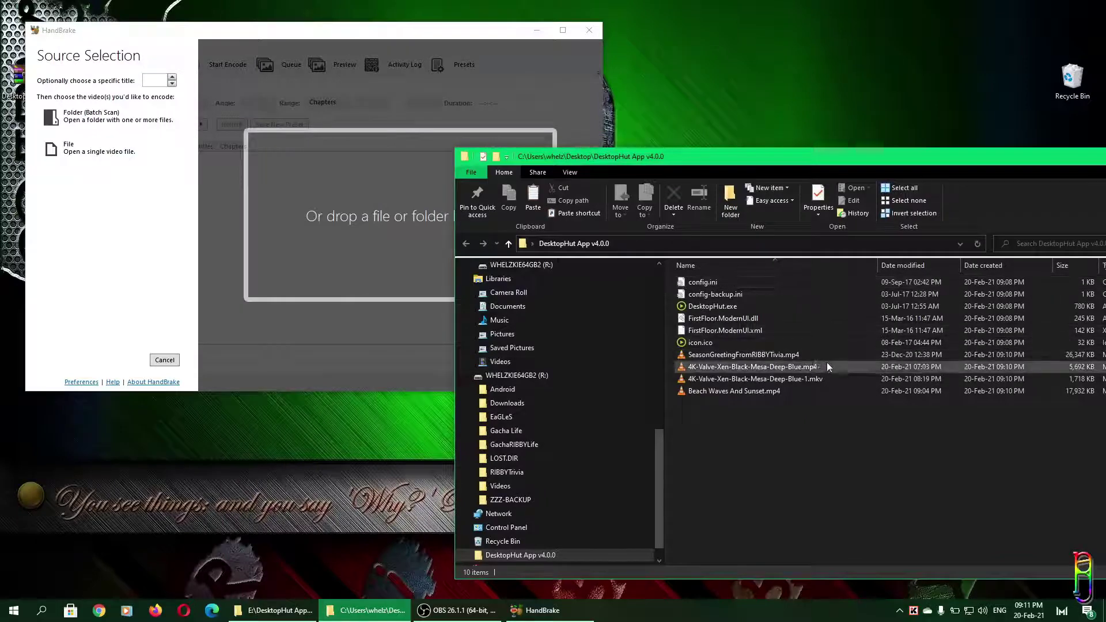
pyautogui.click(781, 367)
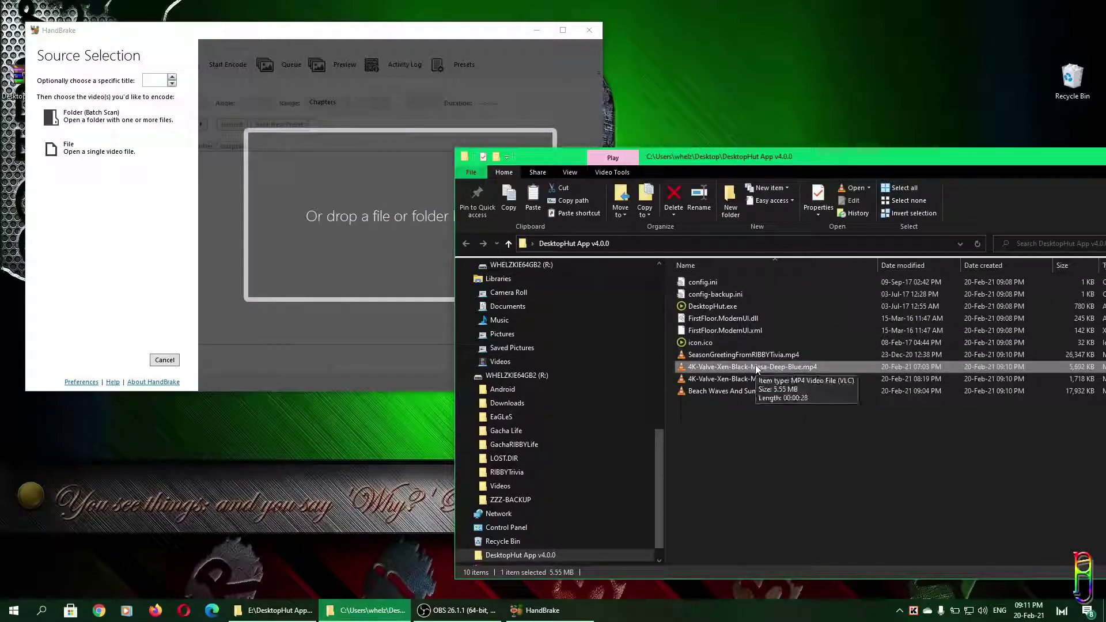
pyautogui.moveTo(755, 367); pyautogui.dragTo(368, 222)
pyautogui.click(134, 124)
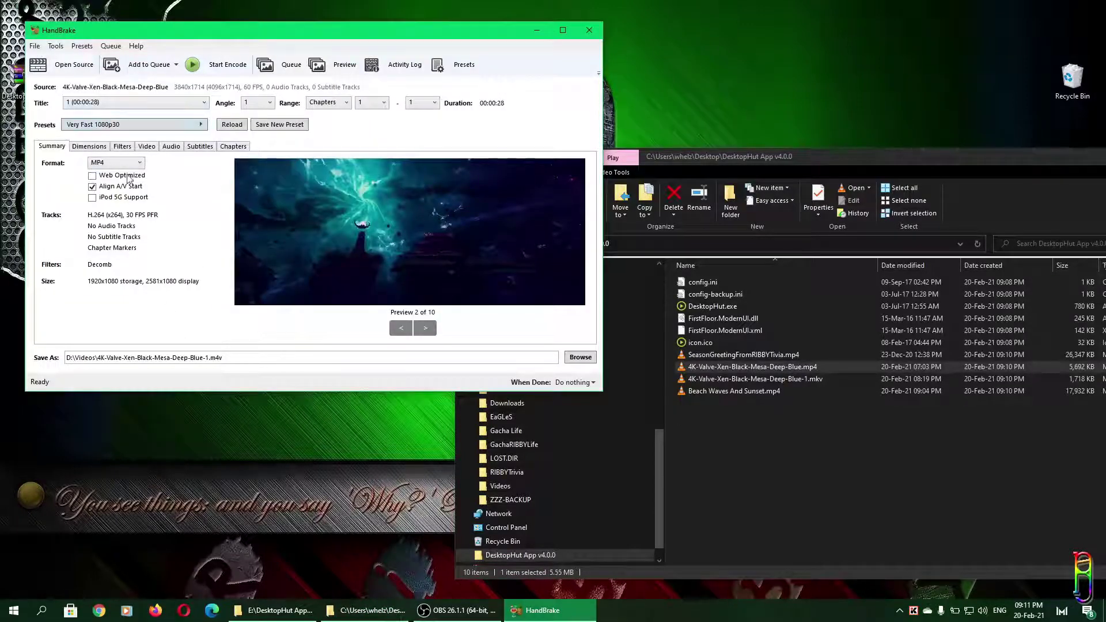
pyautogui.click(138, 164)
pyautogui.click(205, 234)
pyautogui.moveTo(343, 357); pyautogui.dragTo(187, 347)
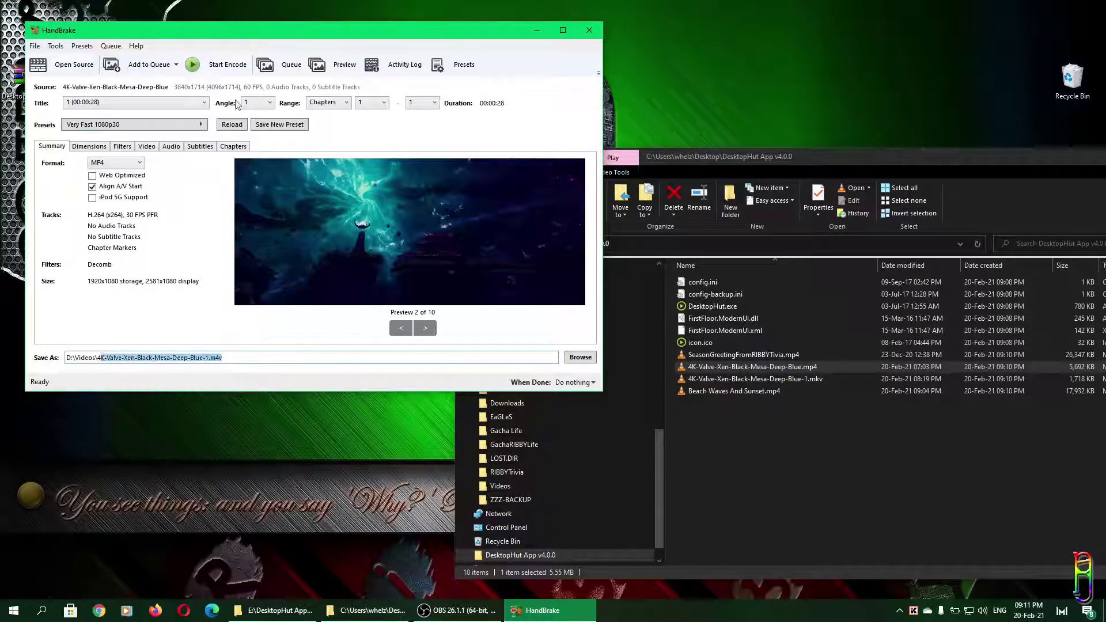
pyautogui.click(599, 31)
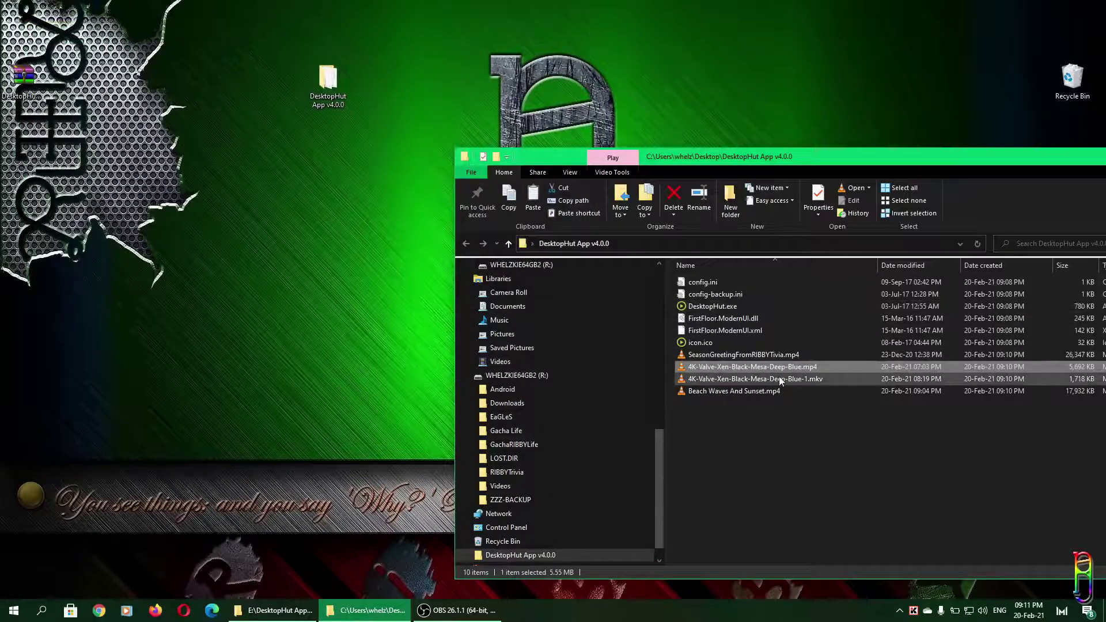
pyautogui.click(779, 377)
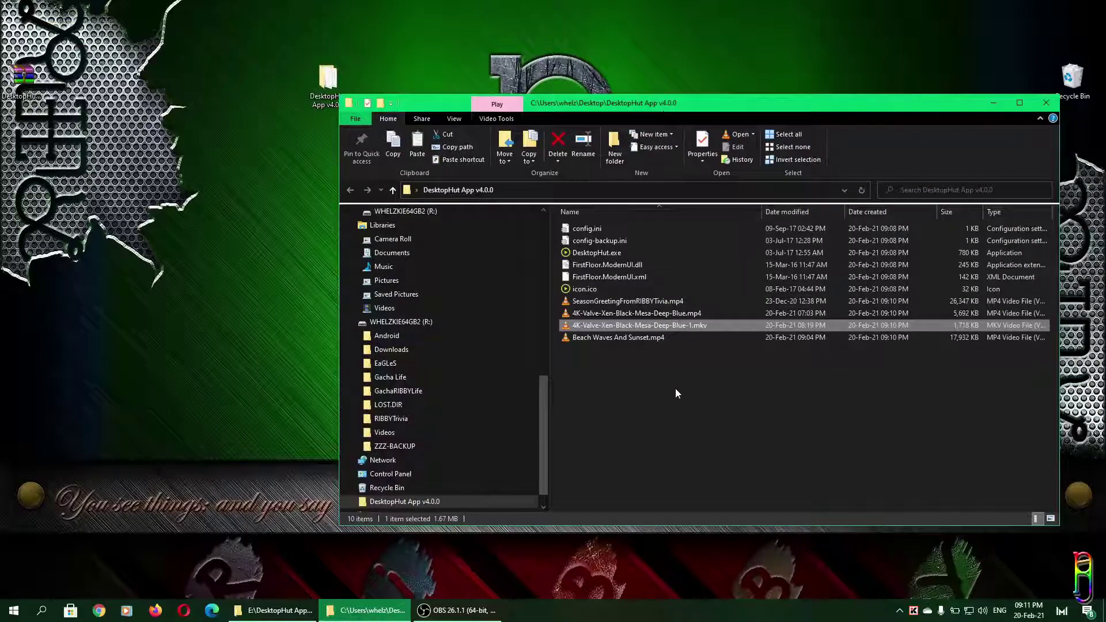
# - Reopen DesktopHut from the tray and pick 4K-Valve-Xen-Black-Mesa-Deep-Blue-1.mkv as wallpaper
pyautogui.click(994, 103)
pyautogui.click(900, 610)
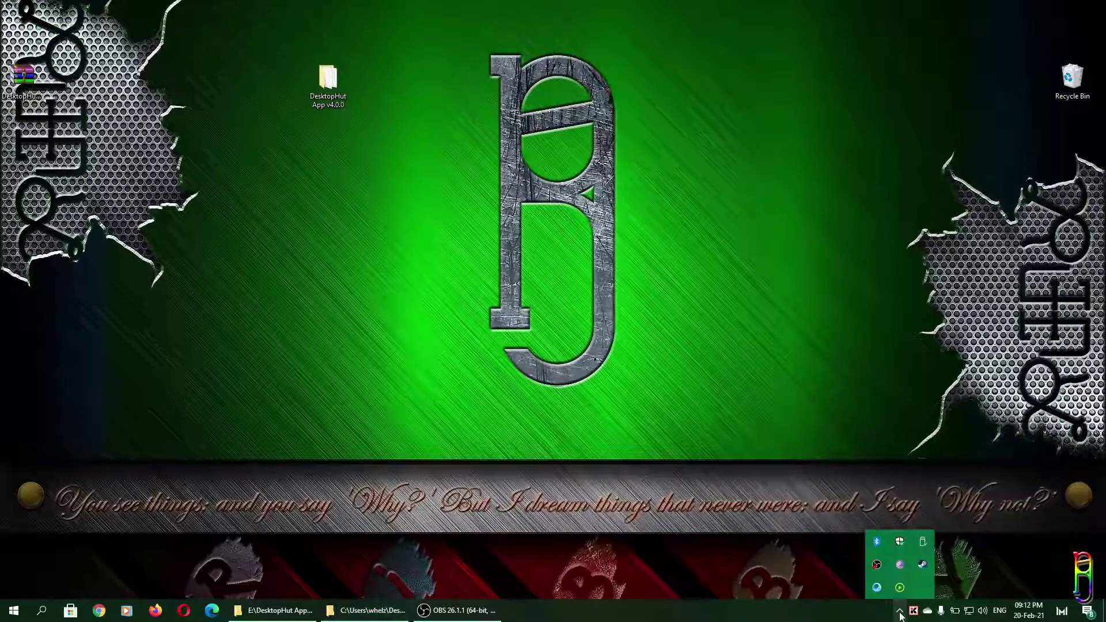
pyautogui.click(900, 589)
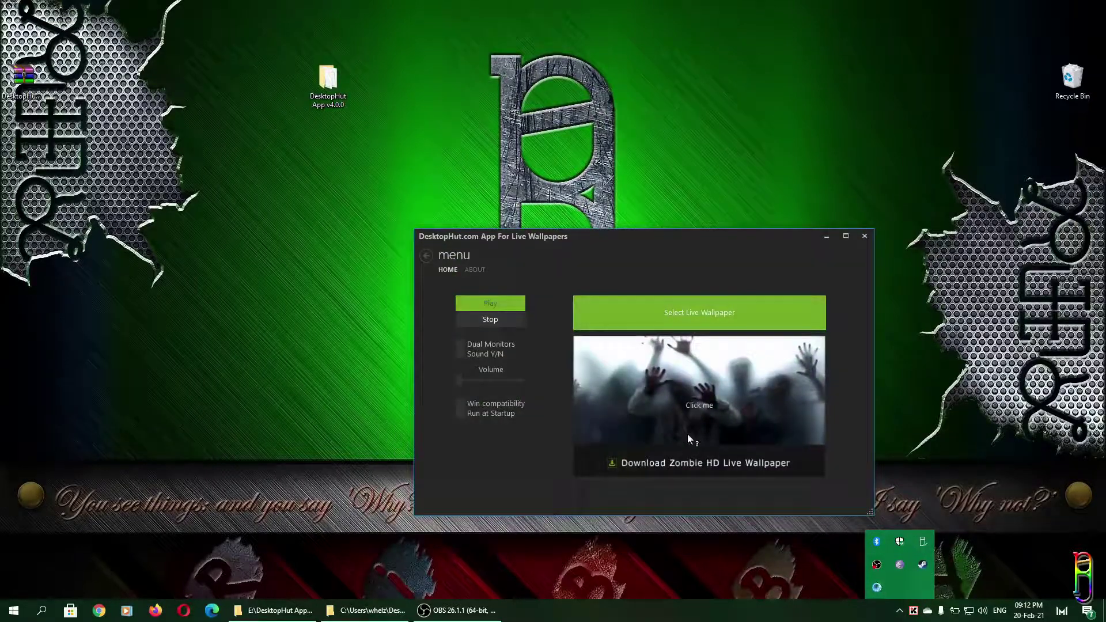
pyautogui.click(659, 311)
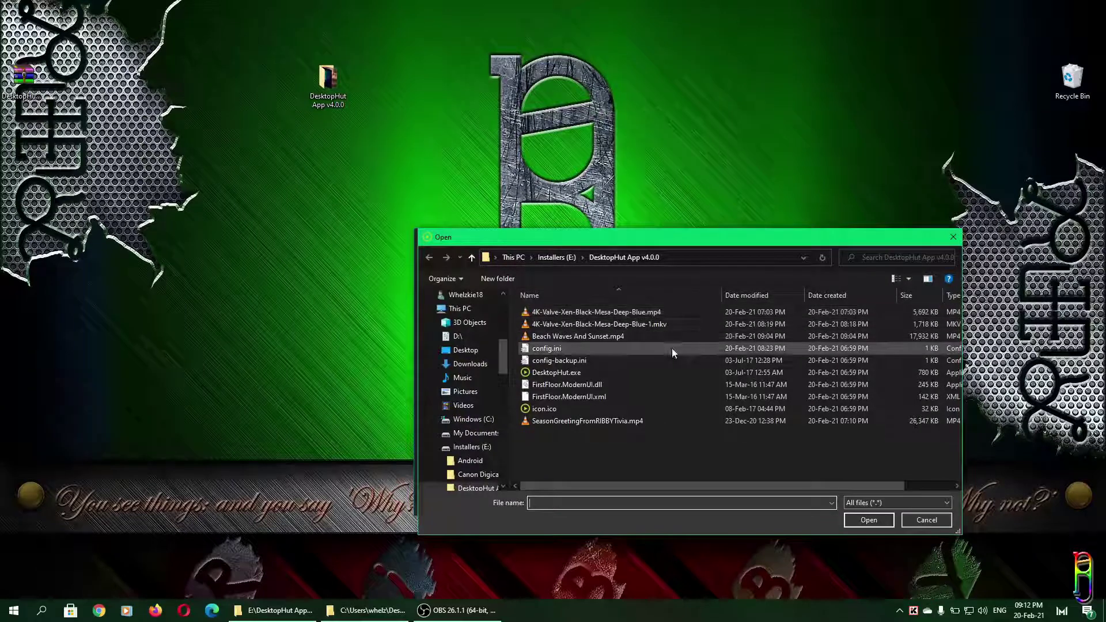
pyautogui.doubleClick(639, 324)
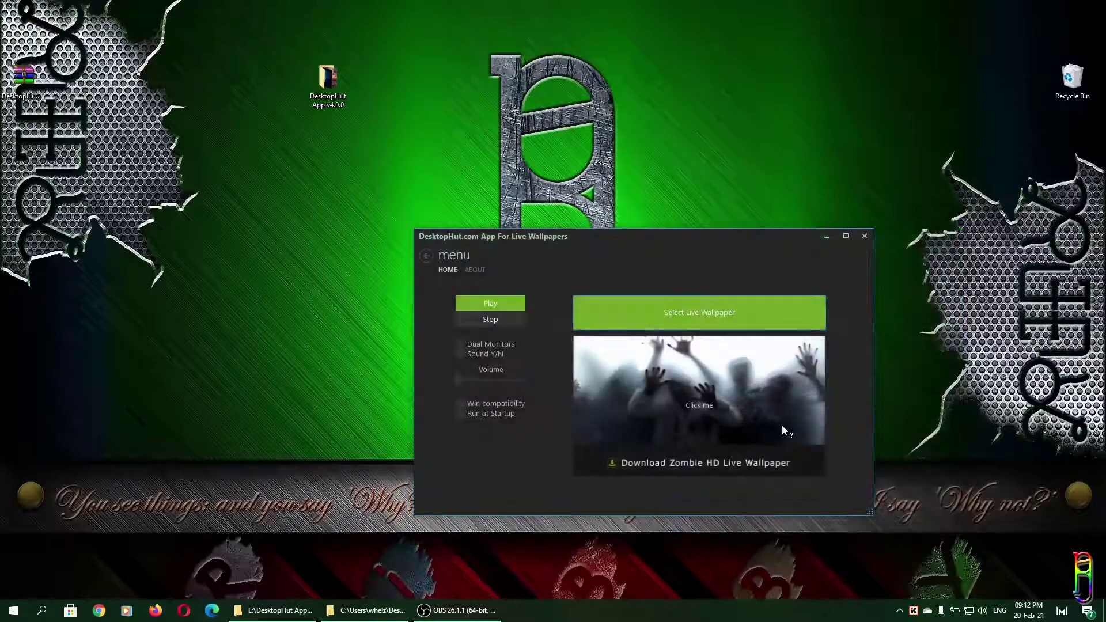
# - Play the MKV wallpaper, minimize DesktopHut, and move the DesktopHut App folder to centre
pyautogui.click(490, 305)
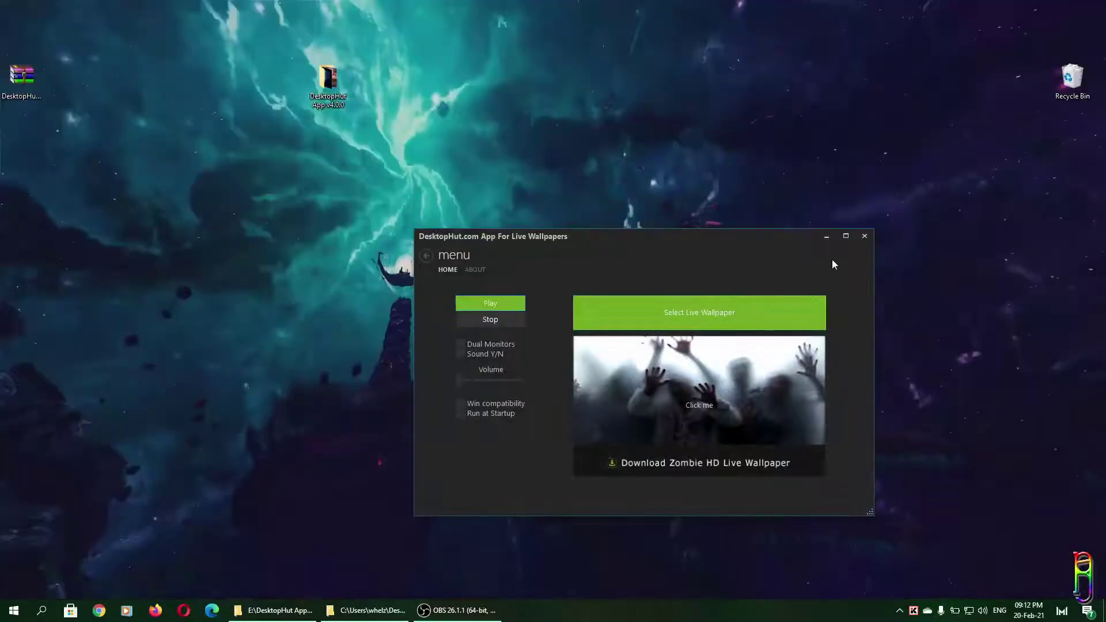
pyautogui.click(826, 236)
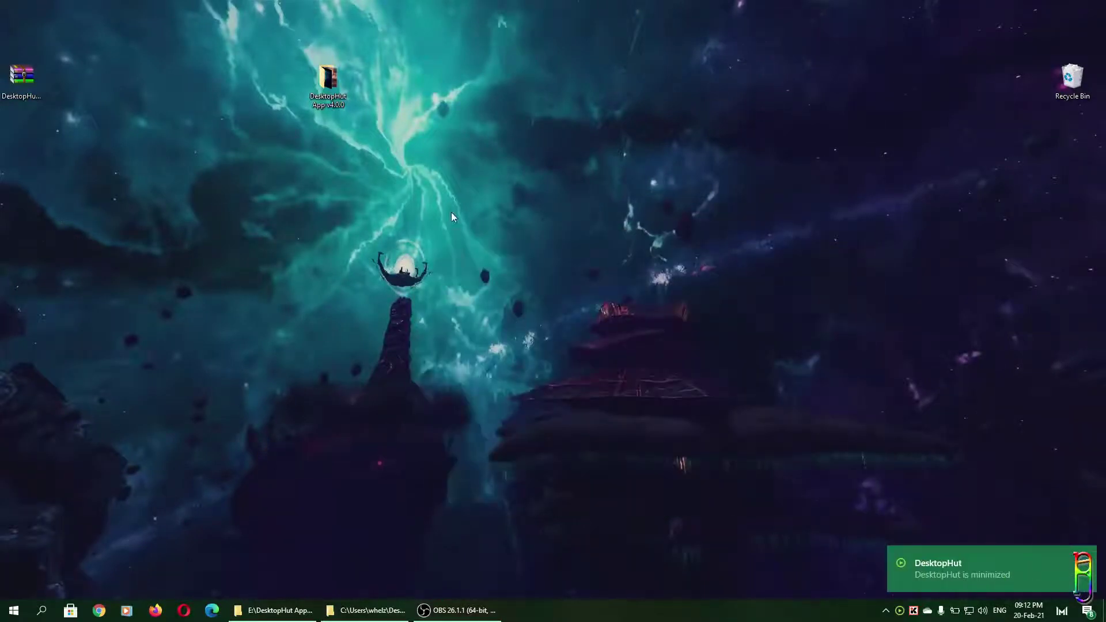
pyautogui.moveTo(186, 34); pyautogui.dragTo(717, 276)
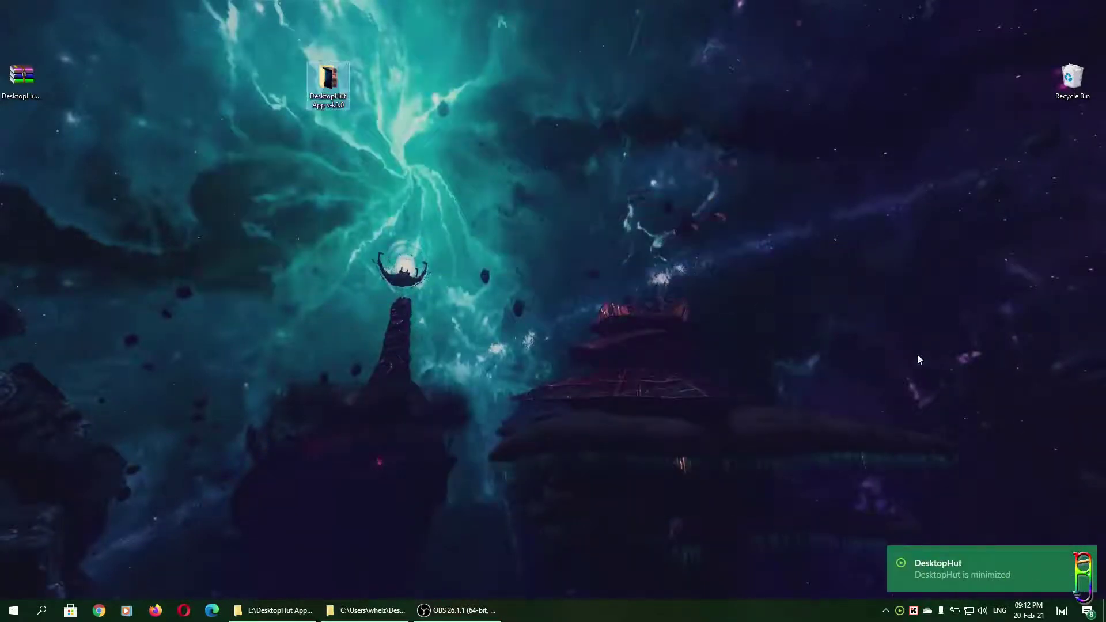
pyautogui.moveTo(93, 7)
pyautogui.mouseDown()
pyautogui.moveTo(2, 146)
pyautogui.moveTo(2, 230)
pyautogui.mouseUp()
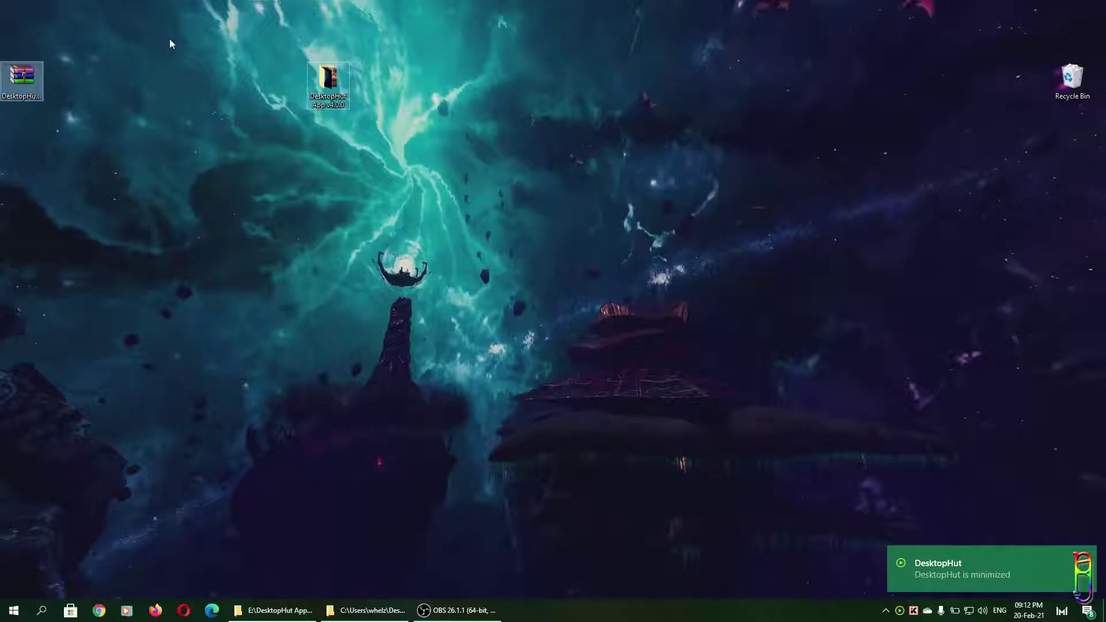
pyautogui.moveTo(170, 39); pyautogui.dragTo(624, 285)
pyautogui.moveTo(328, 82); pyautogui.dragTo(415, 259)
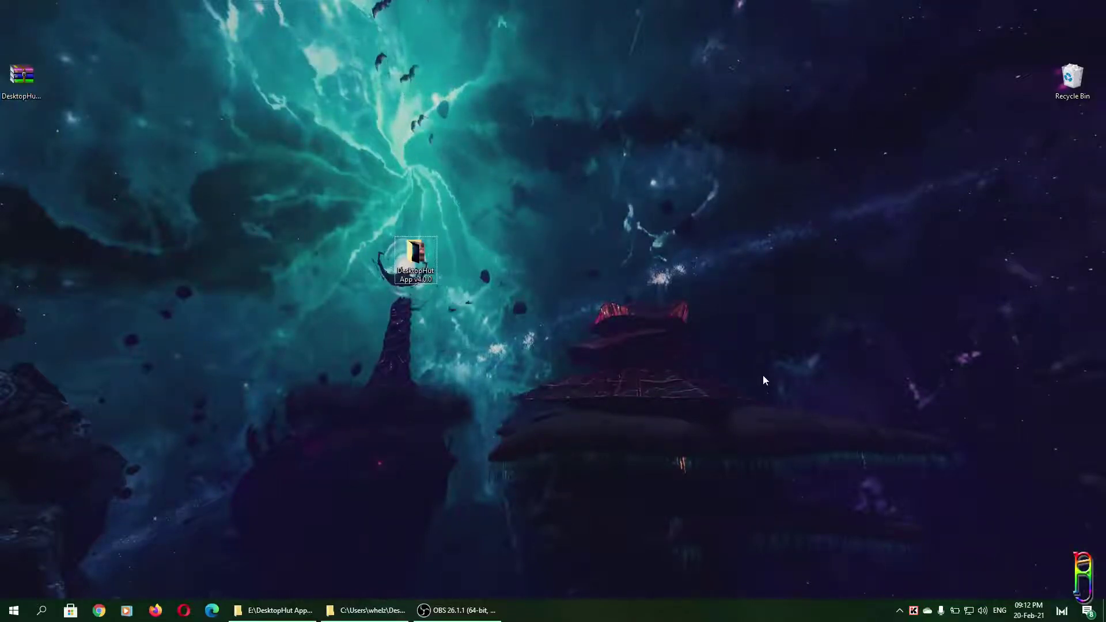
# - Move the zip file near the centre and reopen DesktopHut from the tray
pyautogui.click(156, 89)
pyautogui.moveTo(21, 76)
pyautogui.mouseDown()
pyautogui.moveTo(619, 285)
pyautogui.moveTo(657, 279)
pyautogui.mouseUp()
pyautogui.click(887, 391)
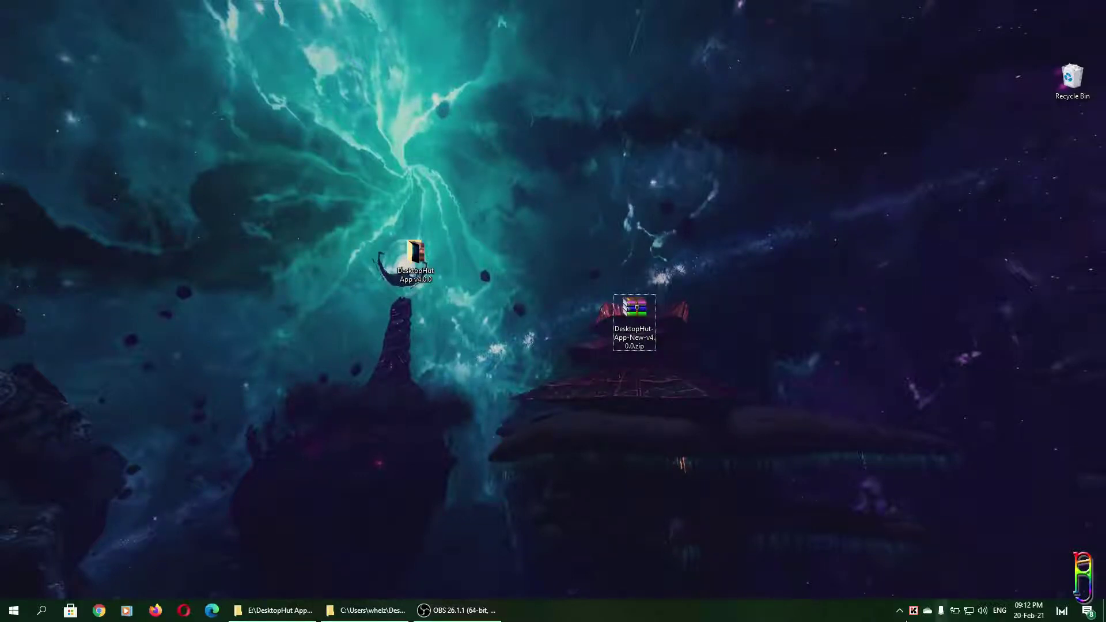
pyautogui.click(899, 611)
pyautogui.click(899, 587)
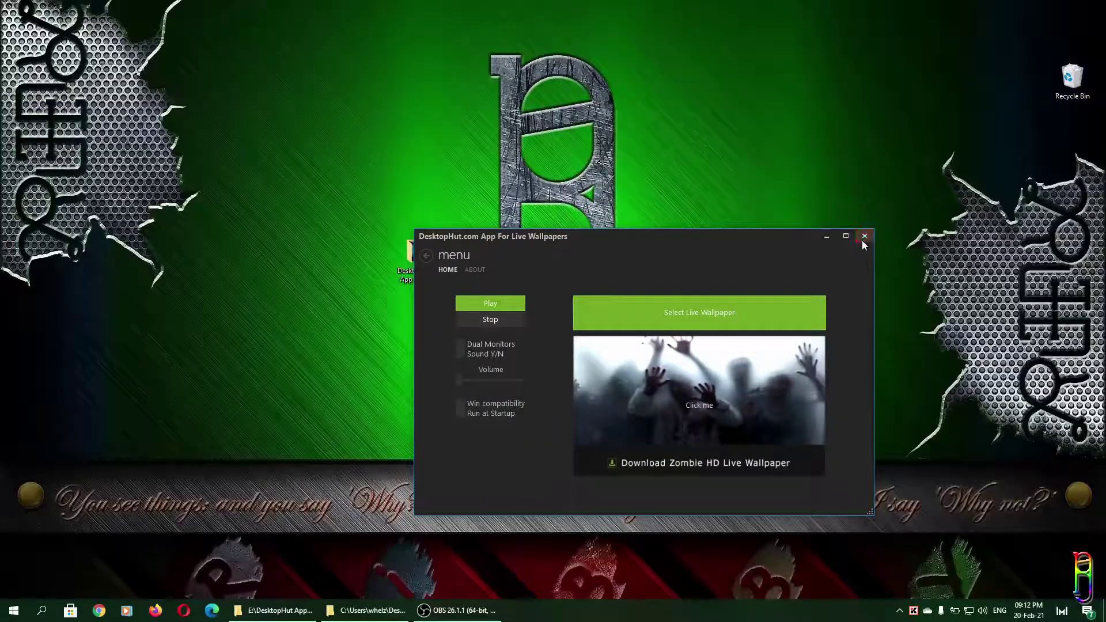
# - Close DesktopHut and relaunch DesktopHut.exe from its folder, centring the window
pyautogui.click(861, 241)
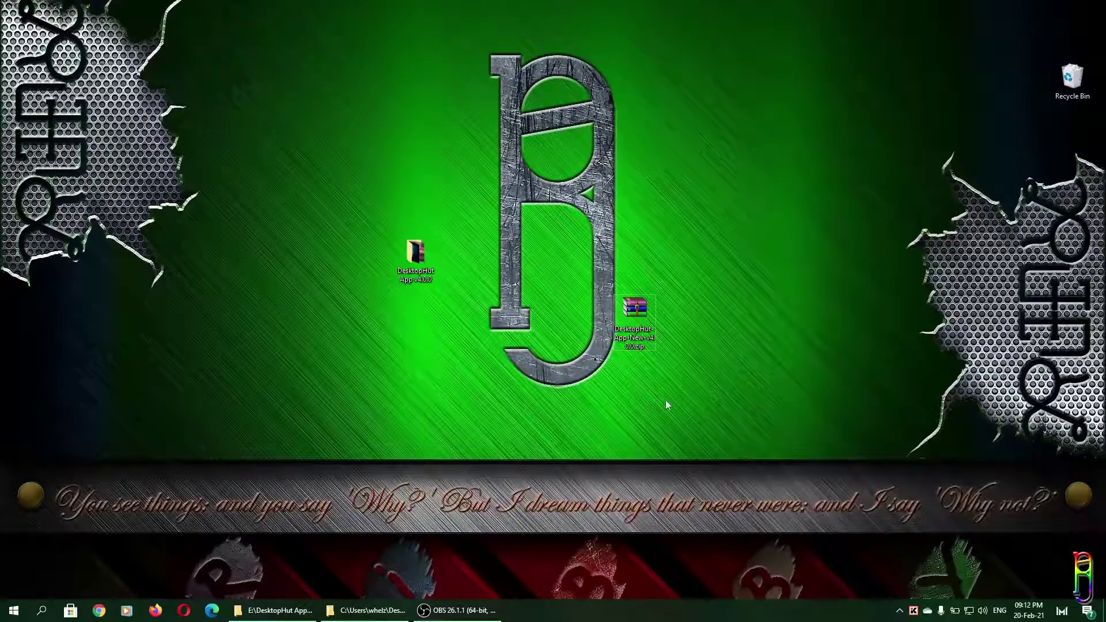
pyautogui.click(381, 612)
pyautogui.click(605, 292)
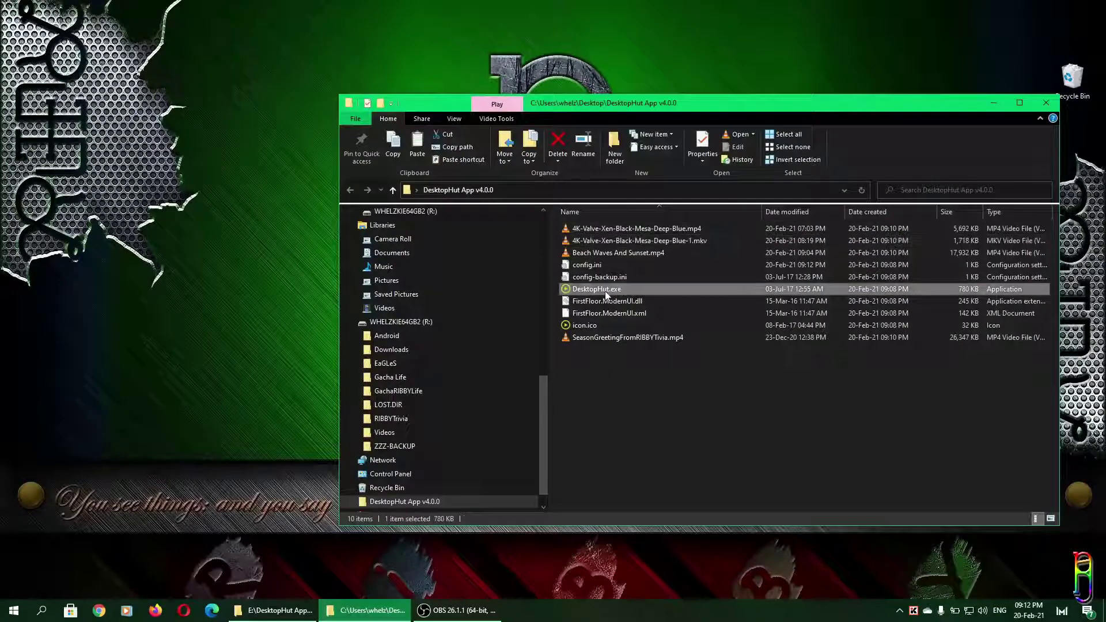
pyautogui.doubleClick(605, 291)
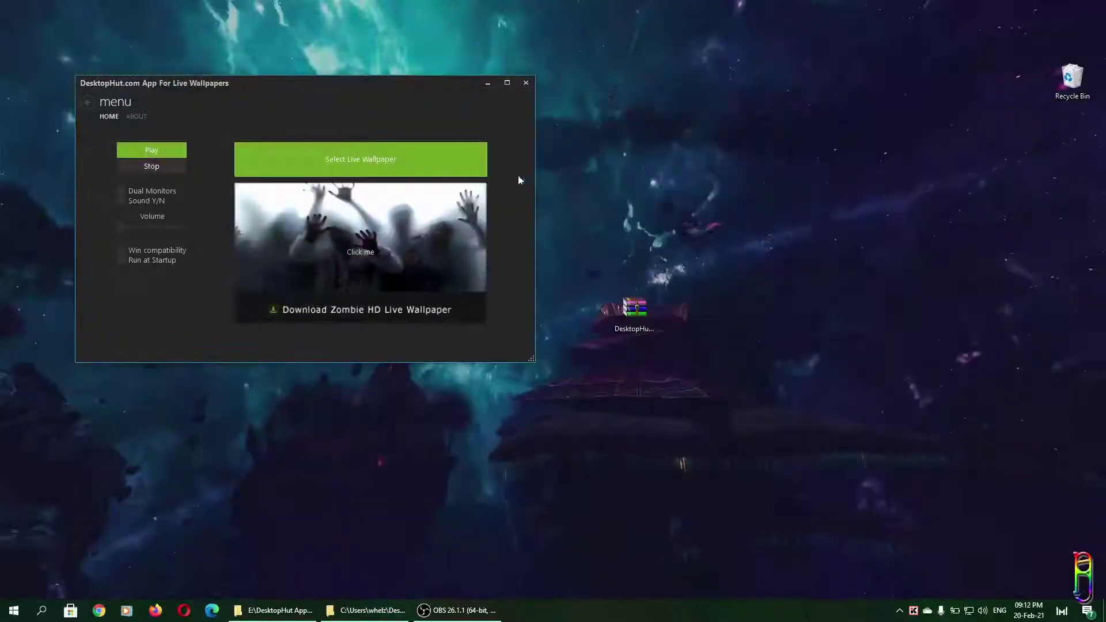
pyautogui.moveTo(346, 81); pyautogui.dragTo(623, 201)
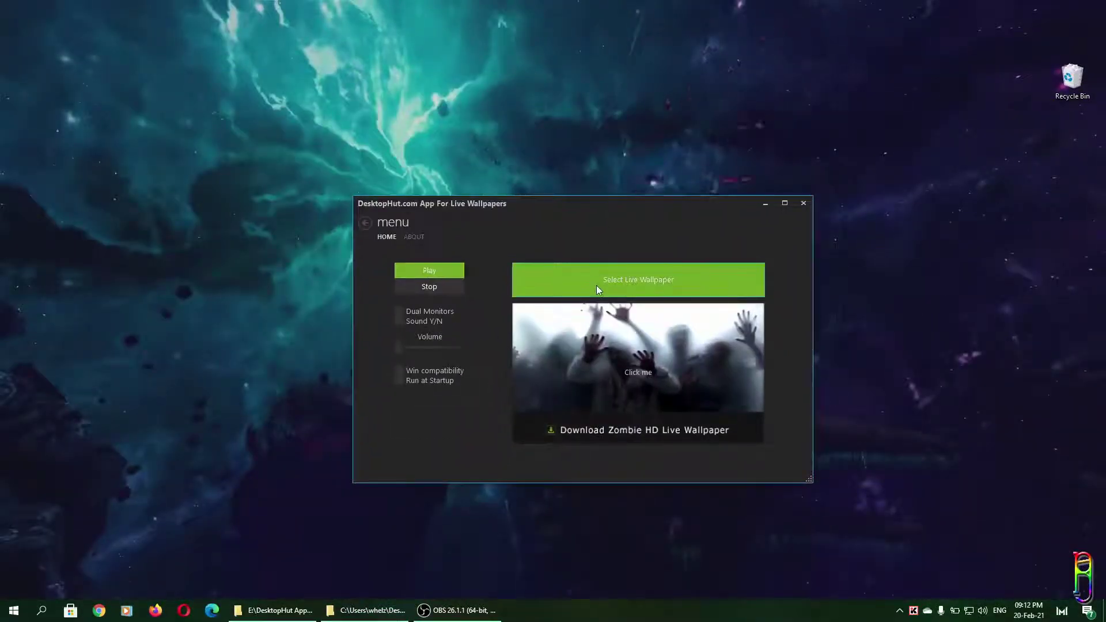
# - Set Beach Waves And Sunset.mp4 as the live wallpaper and play it
pyautogui.click(596, 286)
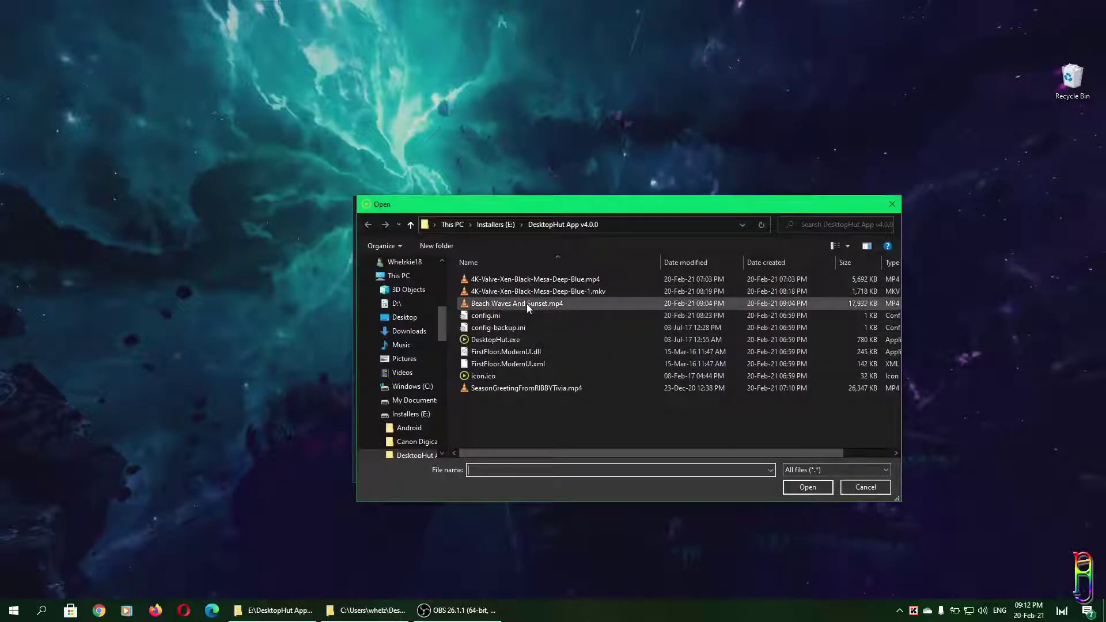
pyautogui.doubleClick(527, 304)
pyautogui.click(442, 273)
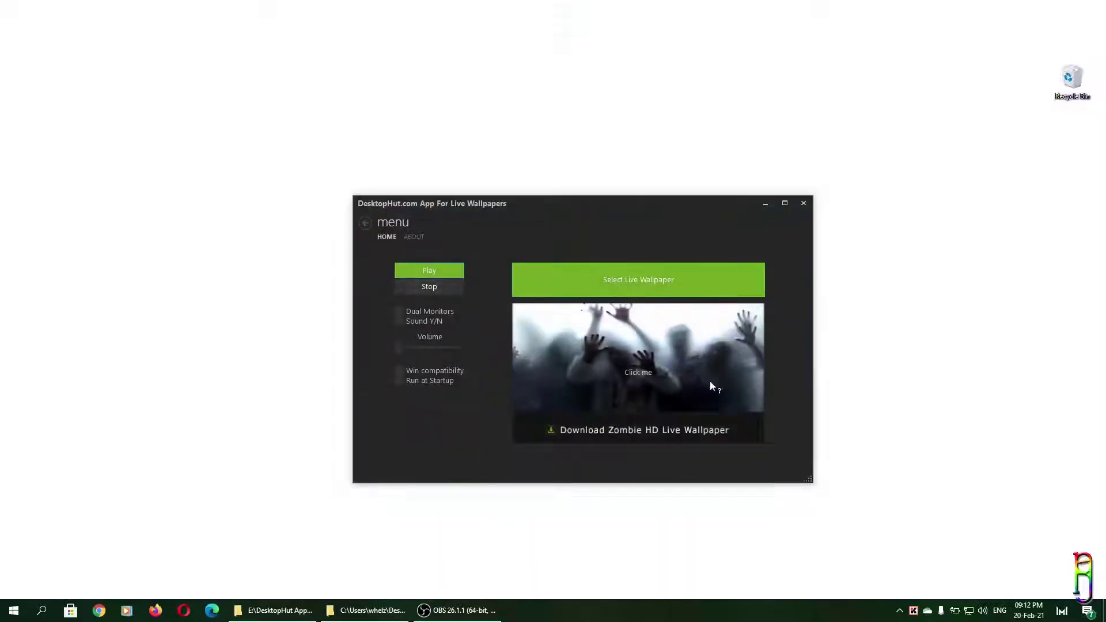
# - Hide DesktopHut and place the zip file beside the lowered DesktopHut App folder
pyautogui.click(766, 205)
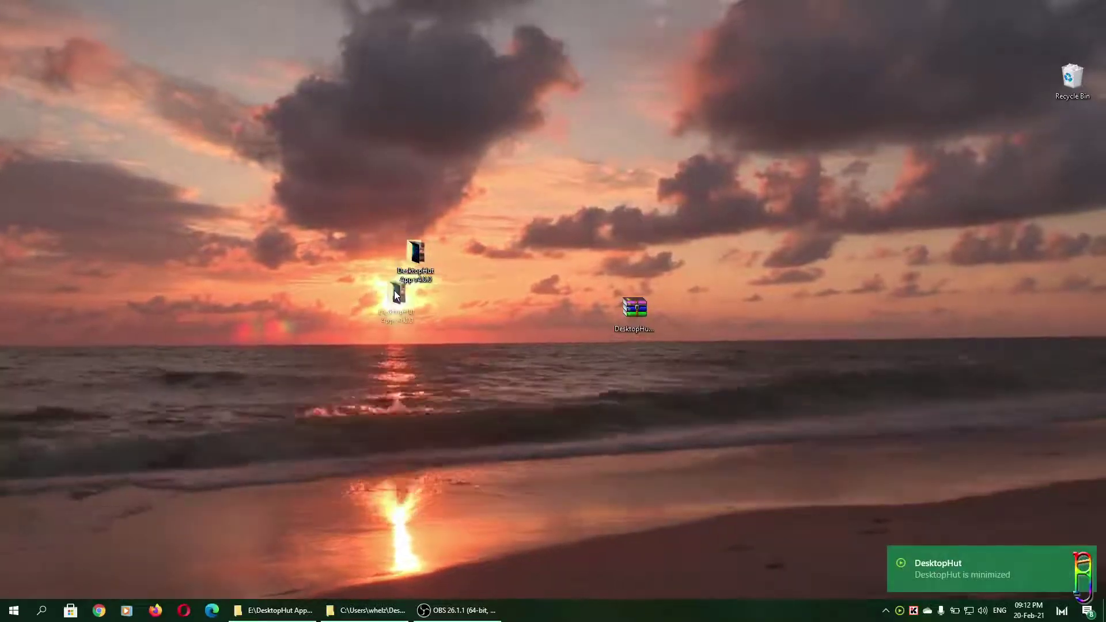
pyautogui.moveTo(414, 252); pyautogui.dragTo(413, 308)
pyautogui.moveTo(634, 309); pyautogui.dragTo(389, 313)
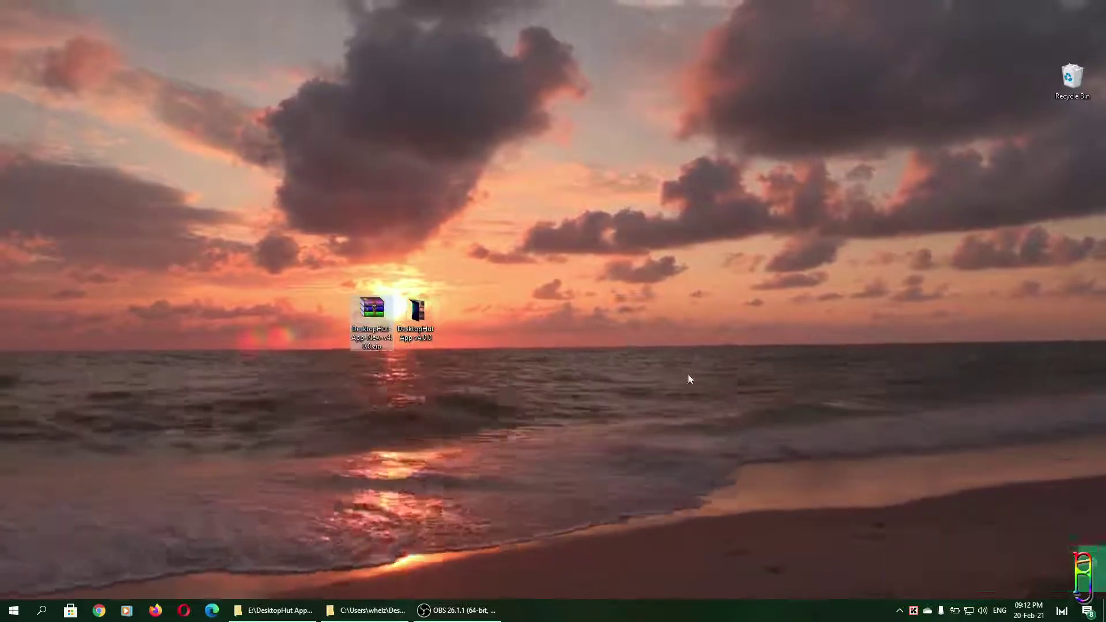
pyautogui.click(985, 382)
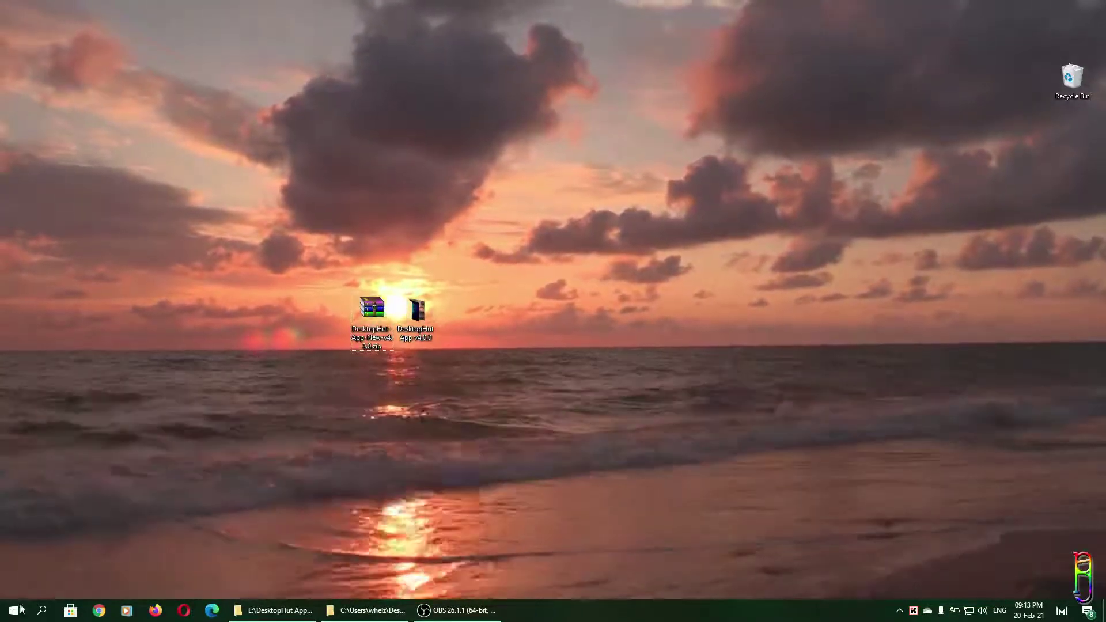
pyautogui.press('super')
pyautogui.click(730, 108)
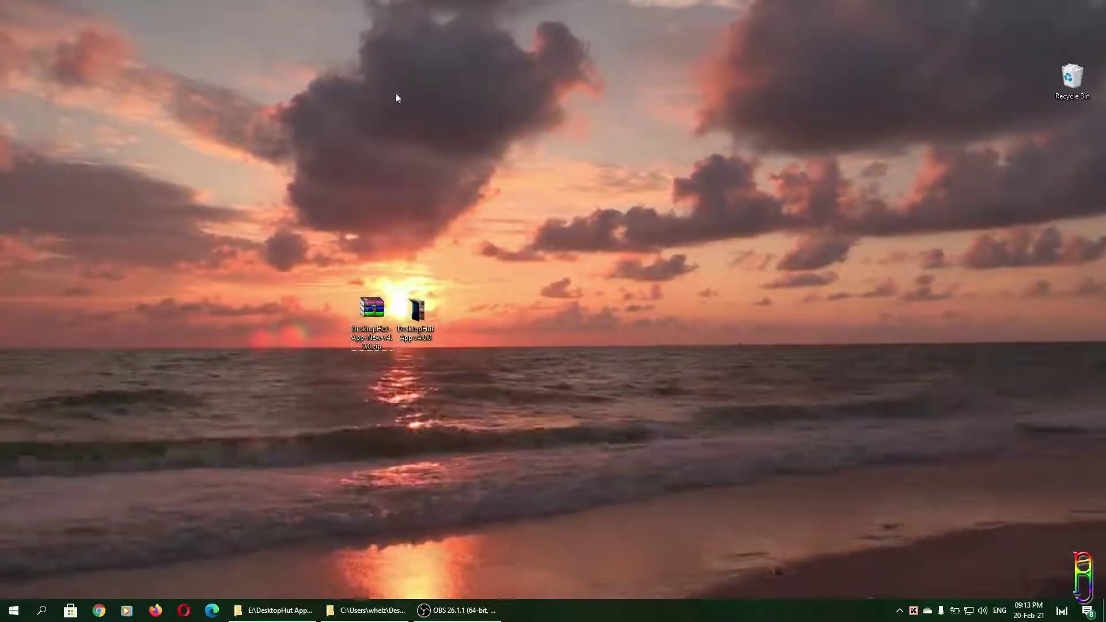
# - Move the Recycle Bin beside the DesktopHut icons and reopen DesktopHut from the tray
pyautogui.moveTo(285, 94); pyautogui.dragTo(613, 272)
pyautogui.moveTo(832, 97); pyautogui.dragTo(124, 516)
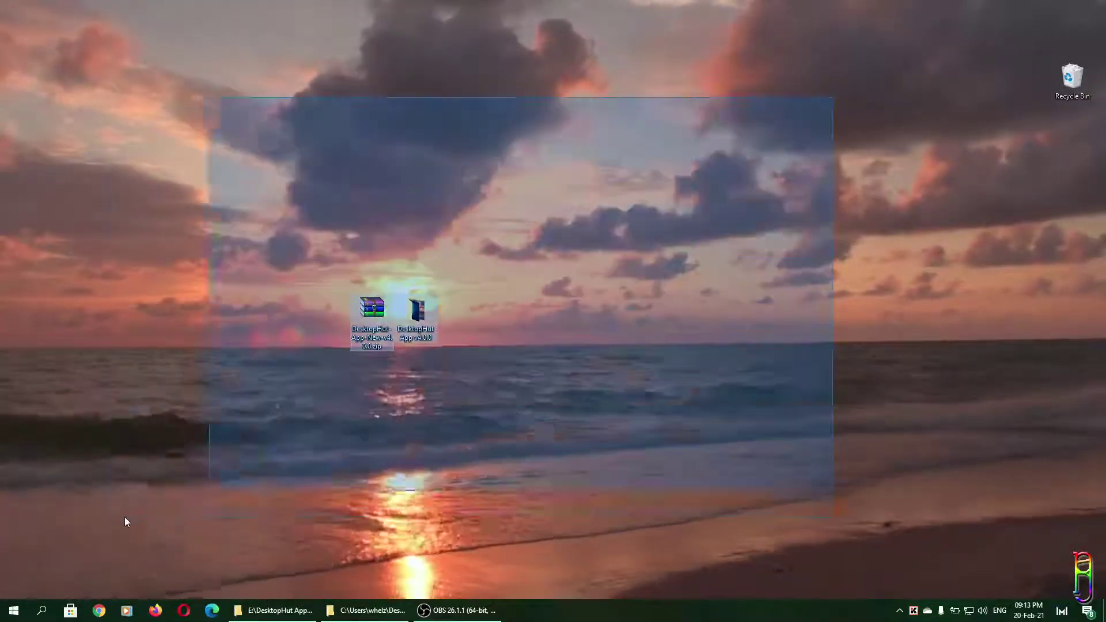
pyautogui.click(650, 427)
pyautogui.moveTo(1068, 80); pyautogui.dragTo(445, 313)
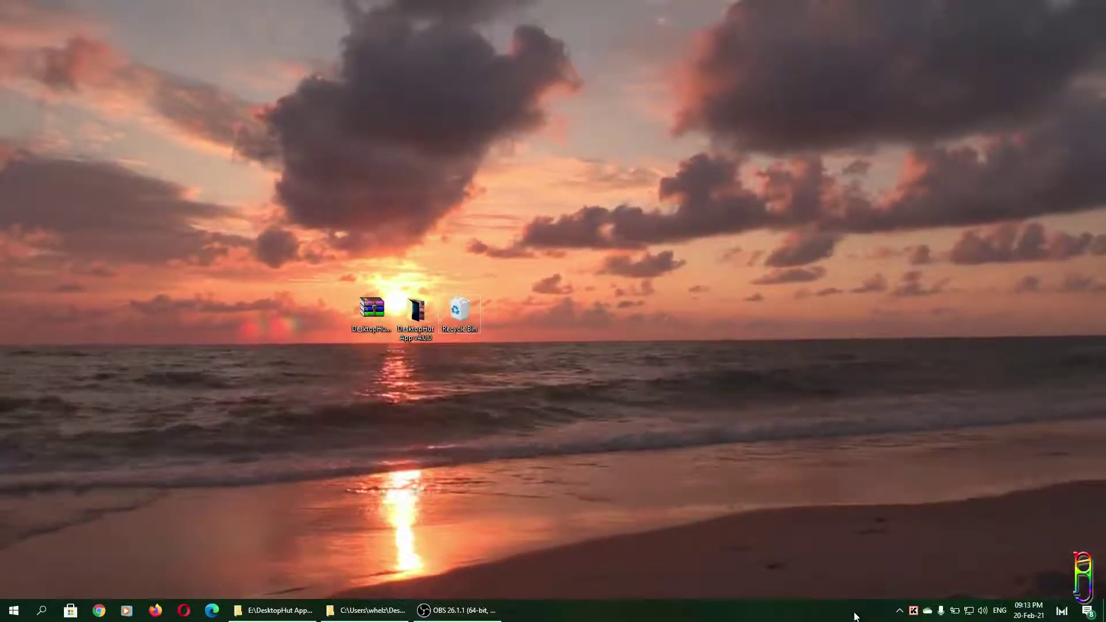
pyautogui.click(899, 609)
pyautogui.doubleClick(901, 591)
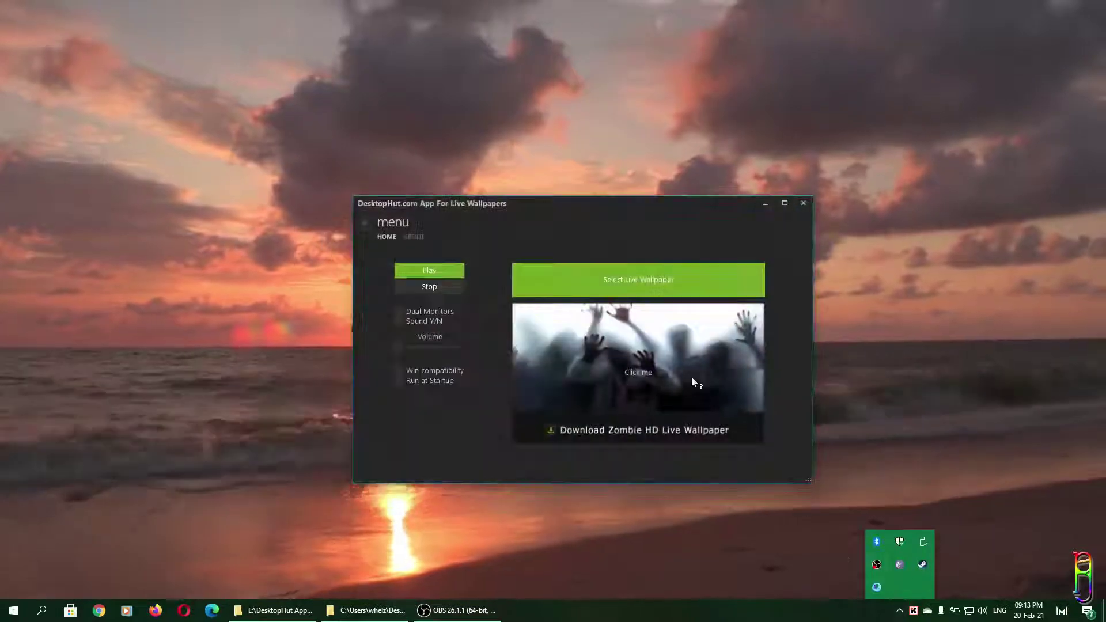
# - Preview SeasonGreetingFromRIBBYTivia.mp4 in VLC, then pick it as the live wallpaper
pyautogui.click(550, 276)
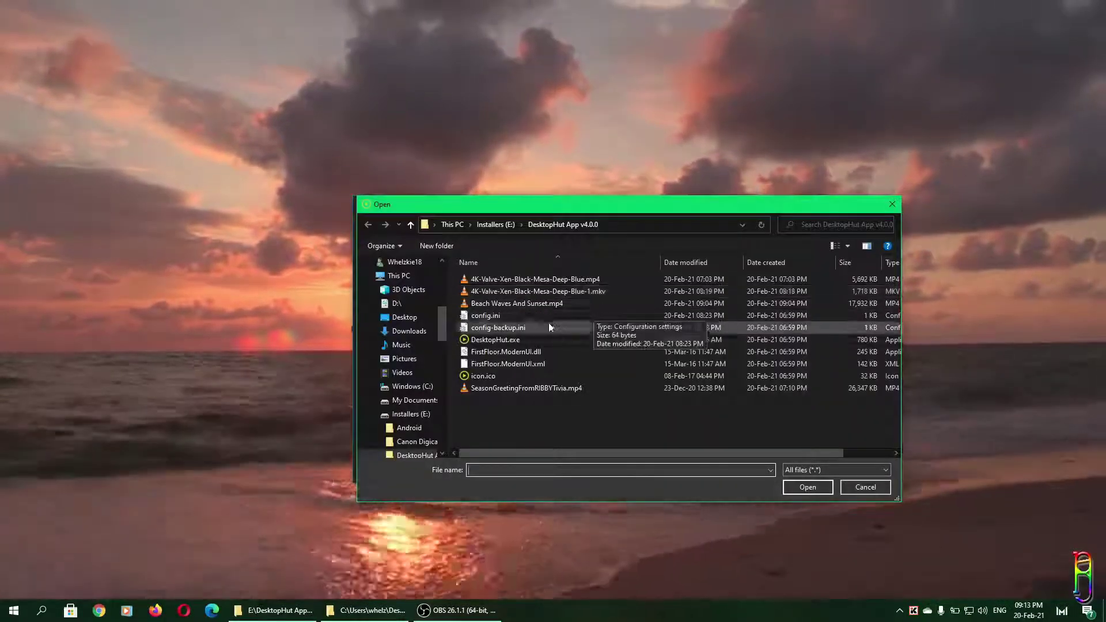
pyautogui.click(557, 391)
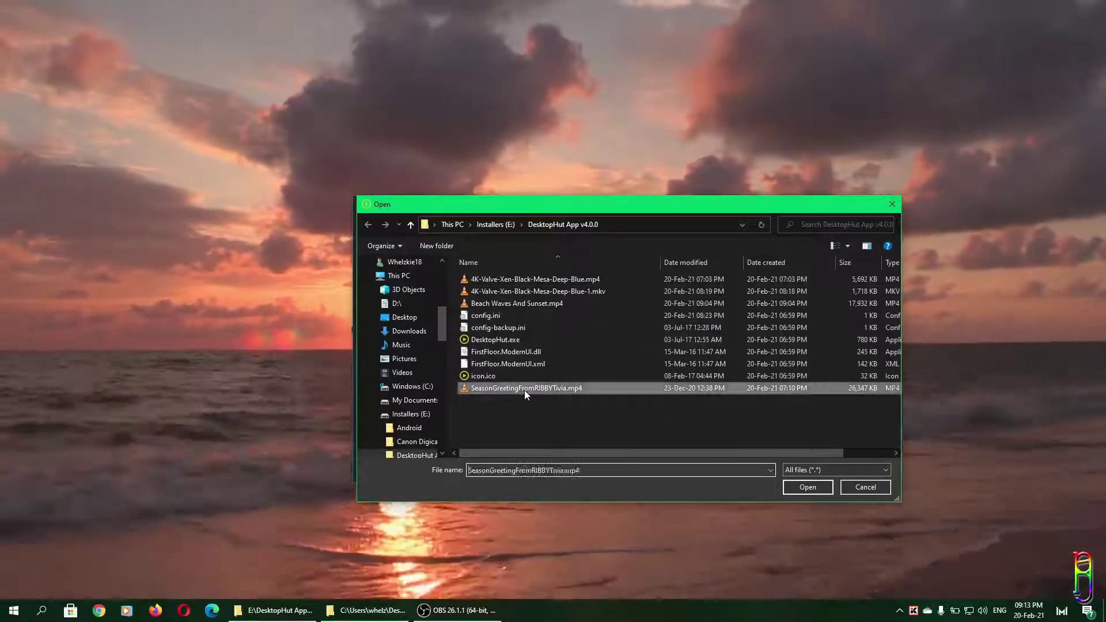
pyautogui.rightClick(484, 386)
pyautogui.click(527, 120)
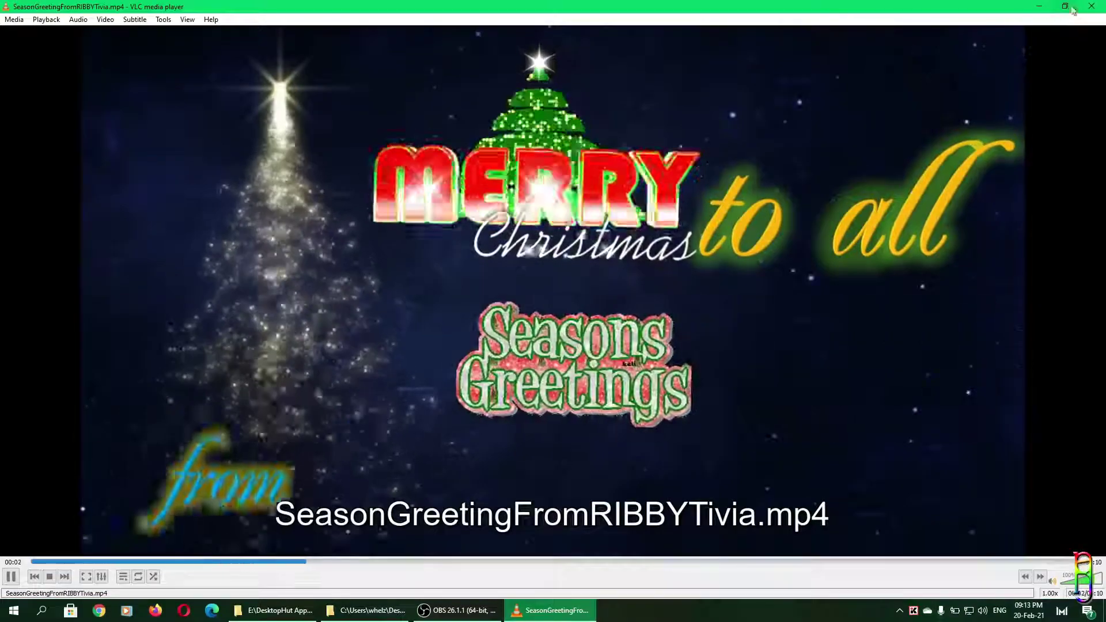
pyautogui.click(1064, 5)
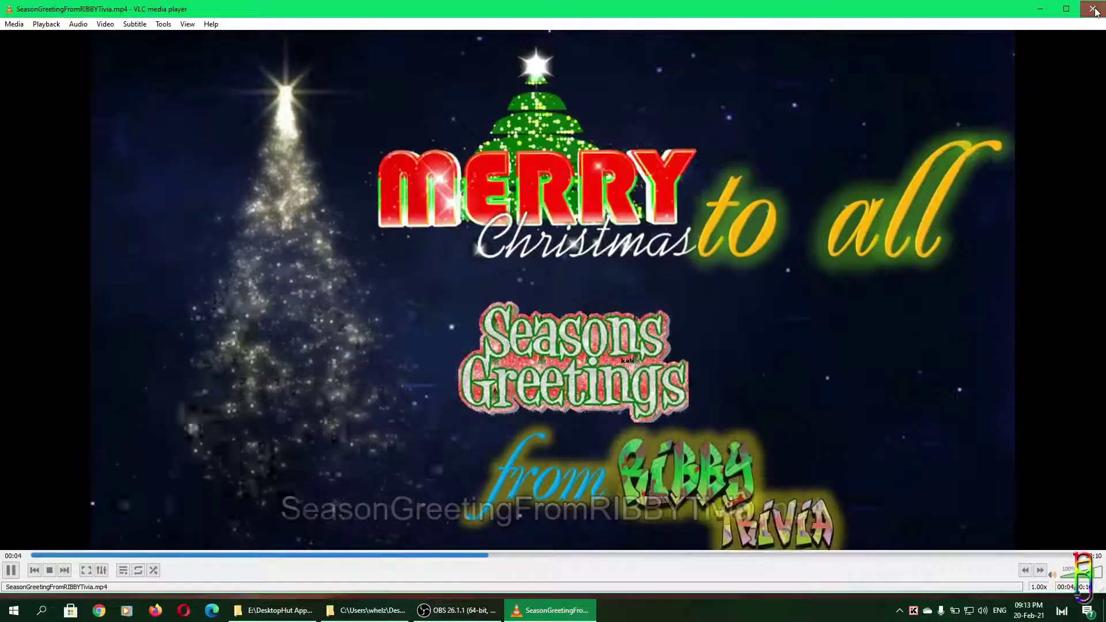
pyautogui.click(1094, 11)
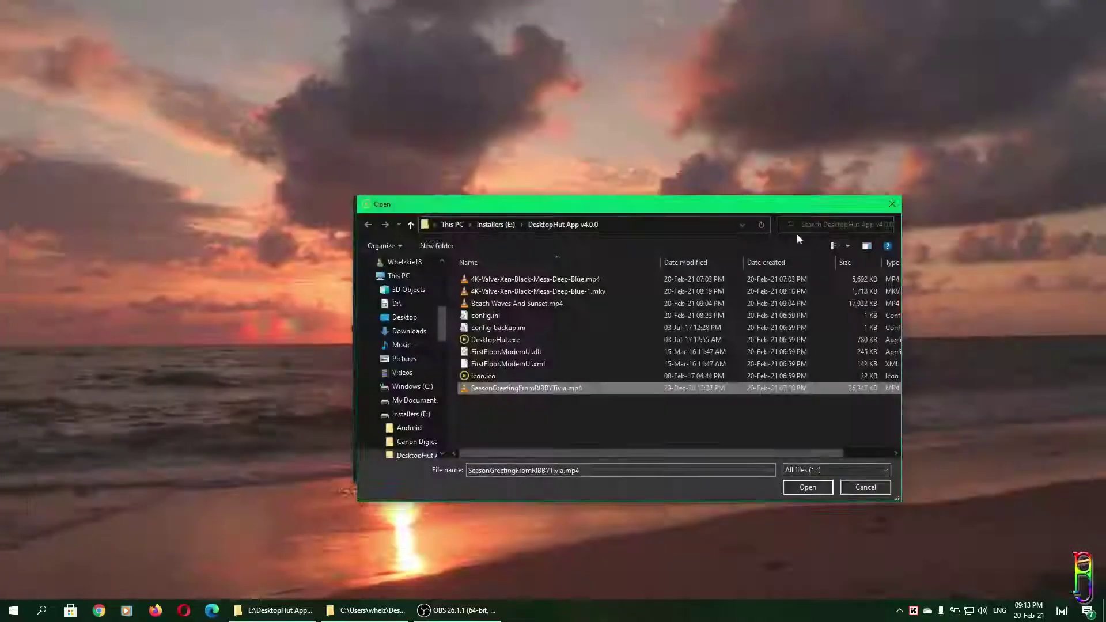
pyautogui.doubleClick(537, 389)
# - Play the Christmas wallpaper, minimise DesktopHut, and move the zip, folder and Recycle Bin icons aside
pyautogui.click(440, 273)
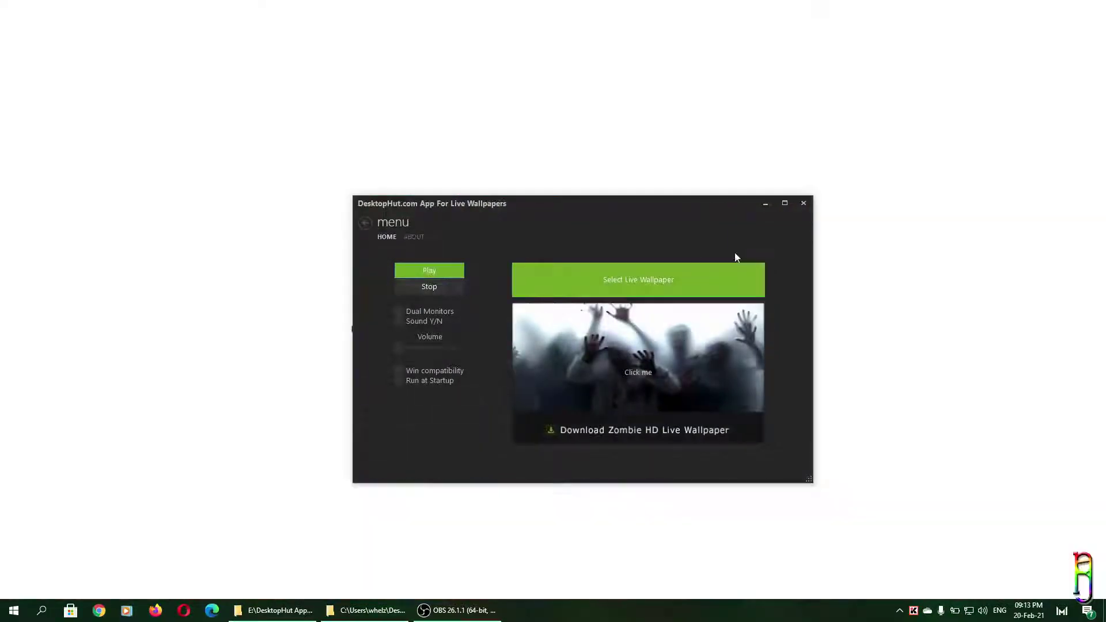
pyautogui.click(765, 203)
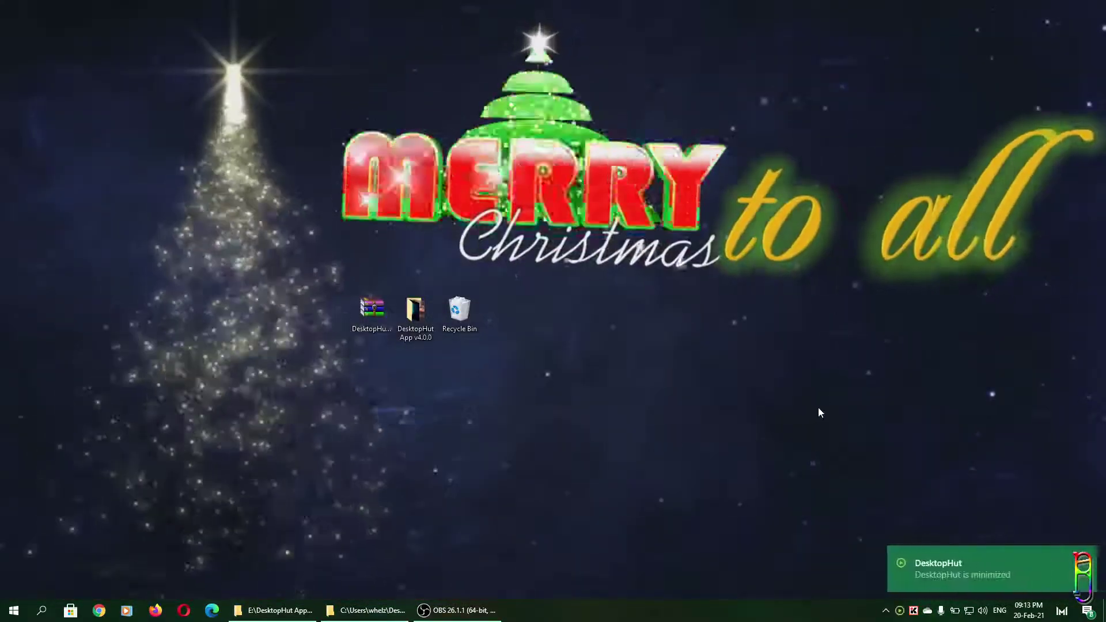
pyautogui.click(369, 305)
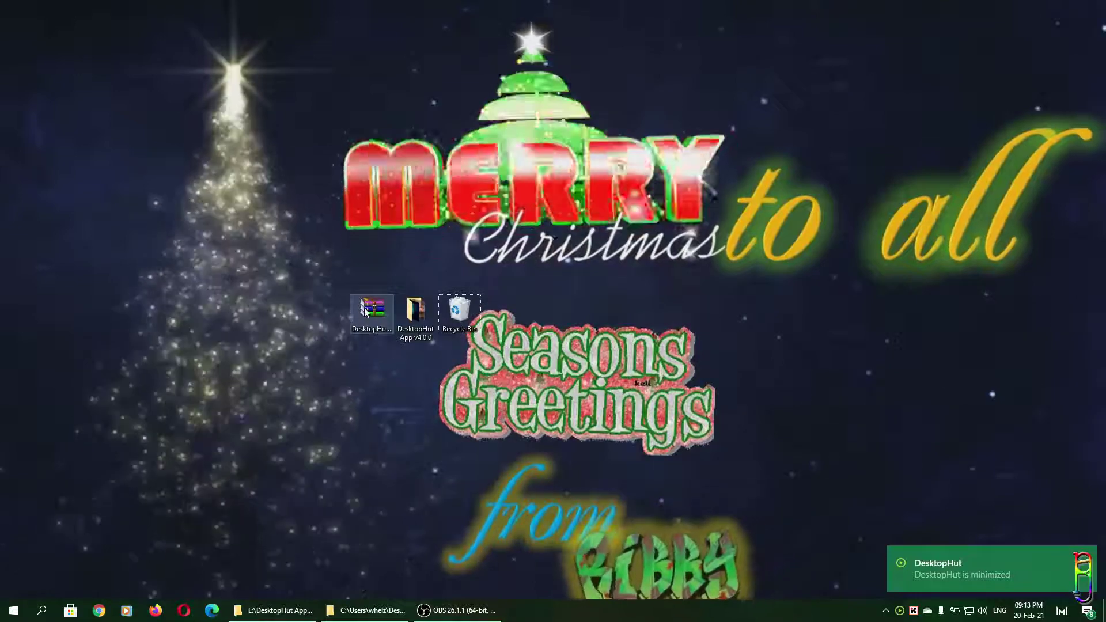
pyautogui.moveTo(231, 67); pyautogui.dragTo(235, 74)
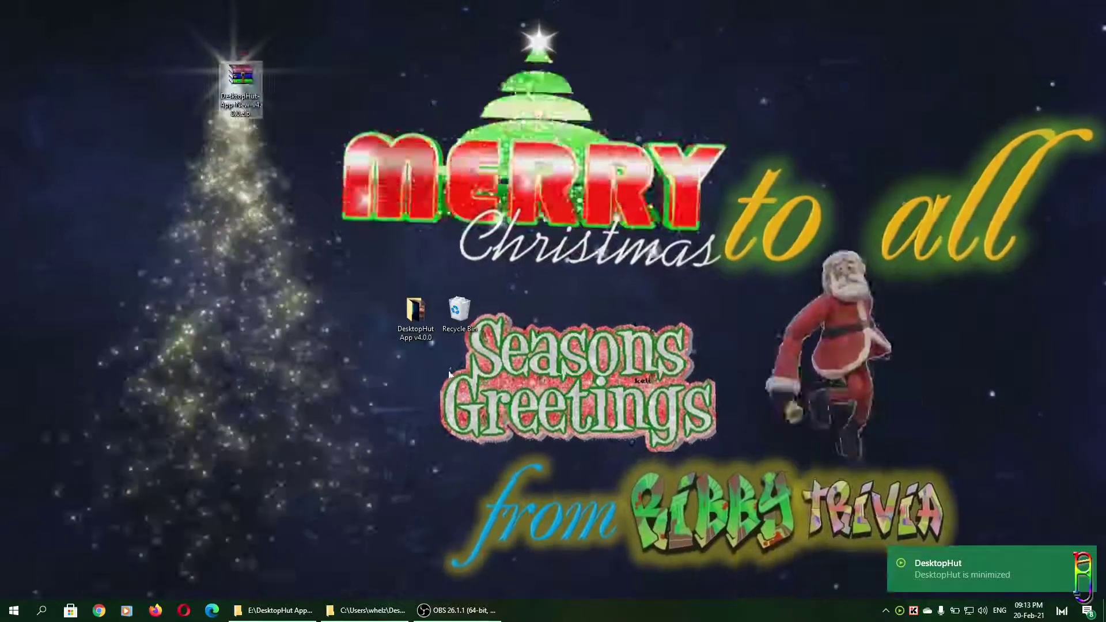
pyautogui.moveTo(416, 311); pyautogui.dragTo(542, 34)
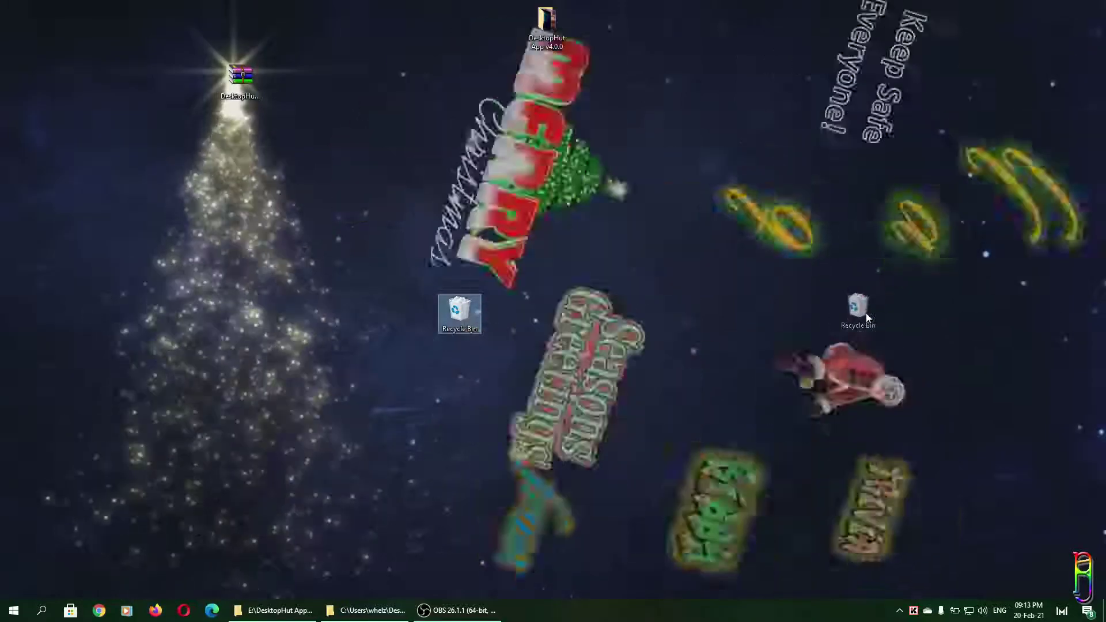
pyautogui.moveTo(834, 345); pyautogui.dragTo(868, 317)
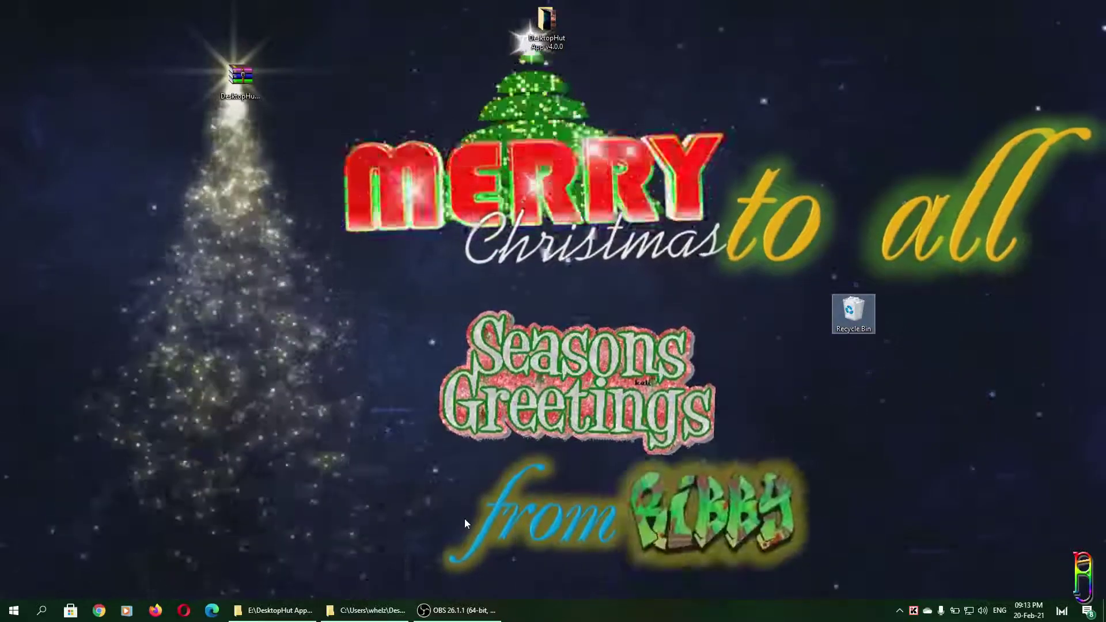
pyautogui.moveTo(320, 171); pyautogui.dragTo(743, 533)
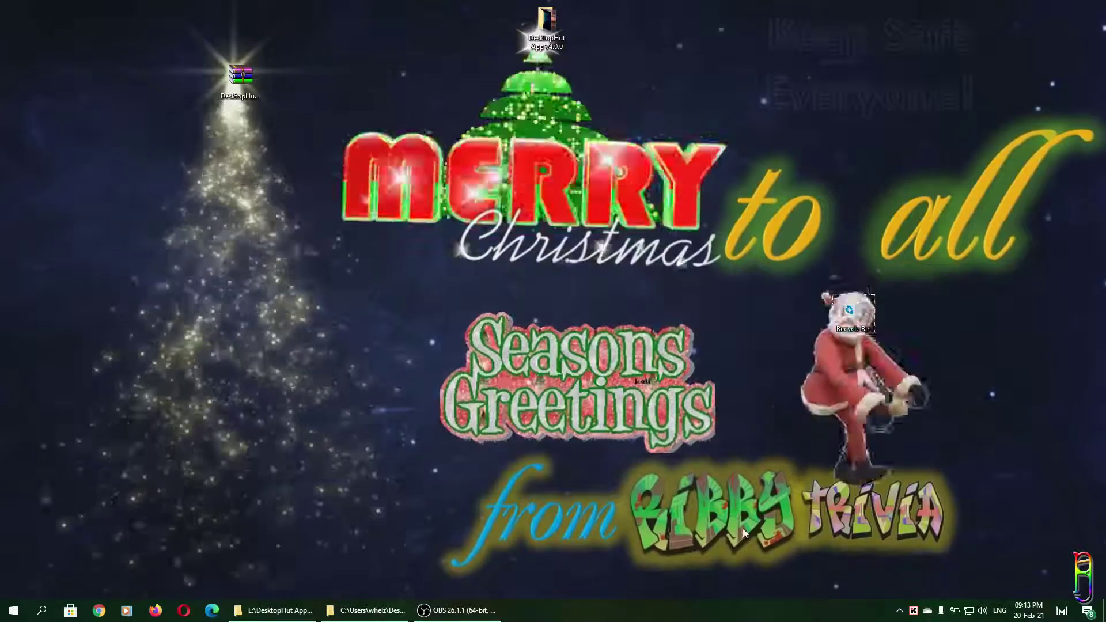